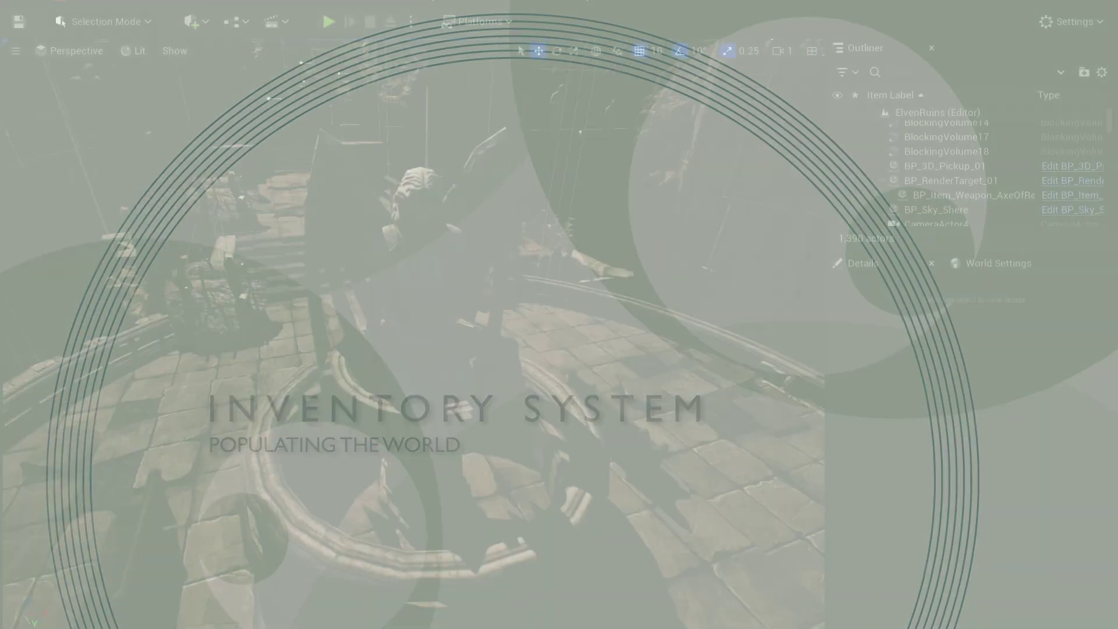
pyautogui.moveTo(501, 394); pyautogui.dragTo(422, 392, button='right')
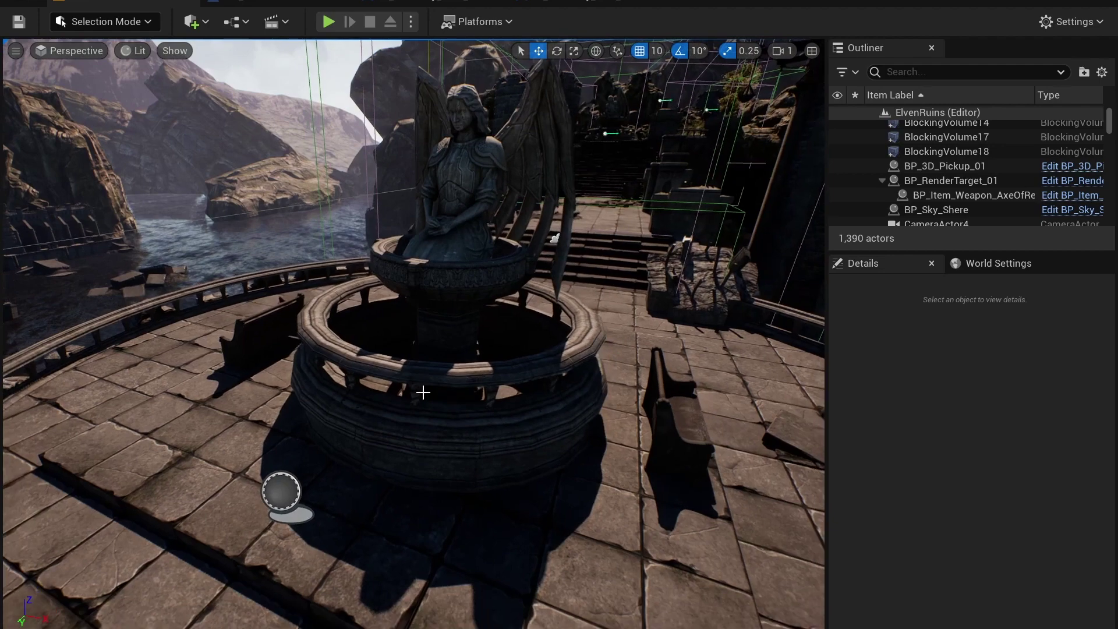
pyautogui.hotkey('ctrl', 'space')
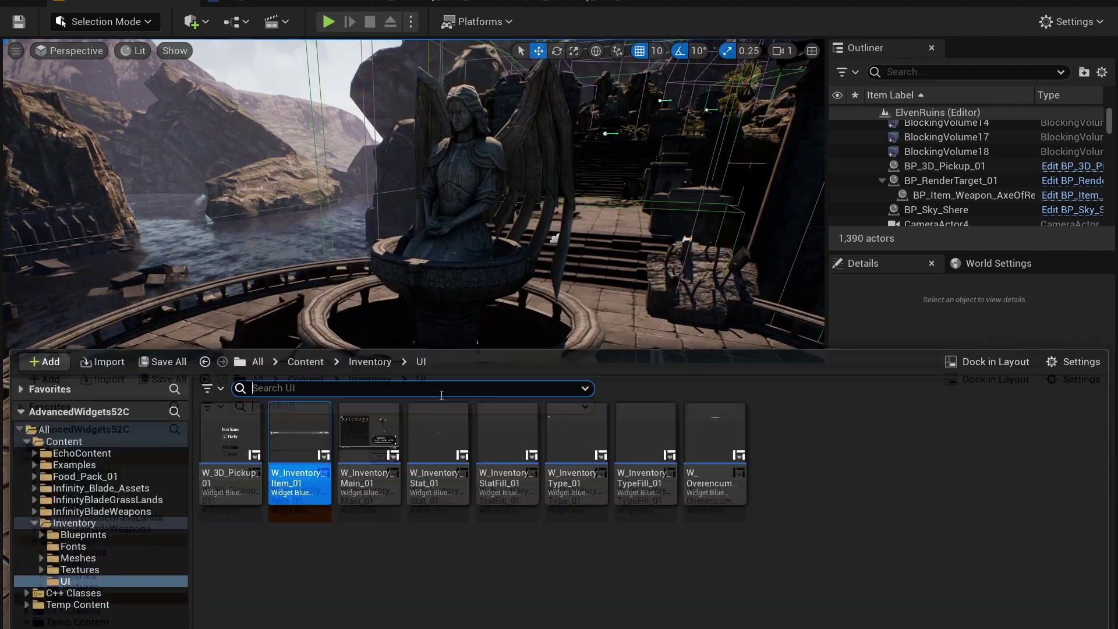
pyautogui.click(461, 293)
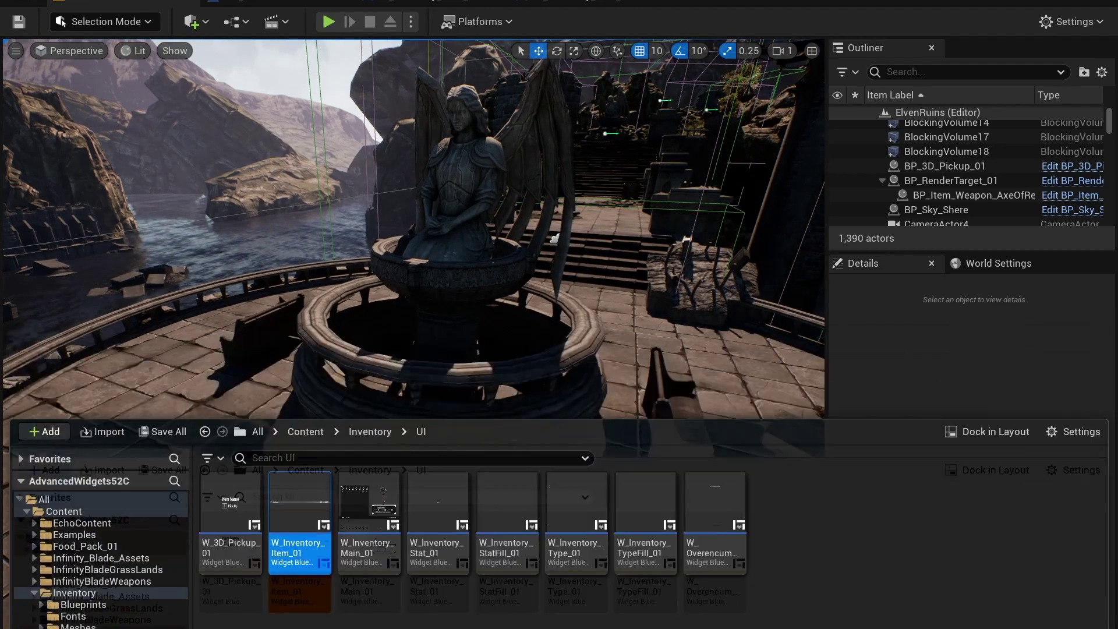
pyautogui.click(277, 262)
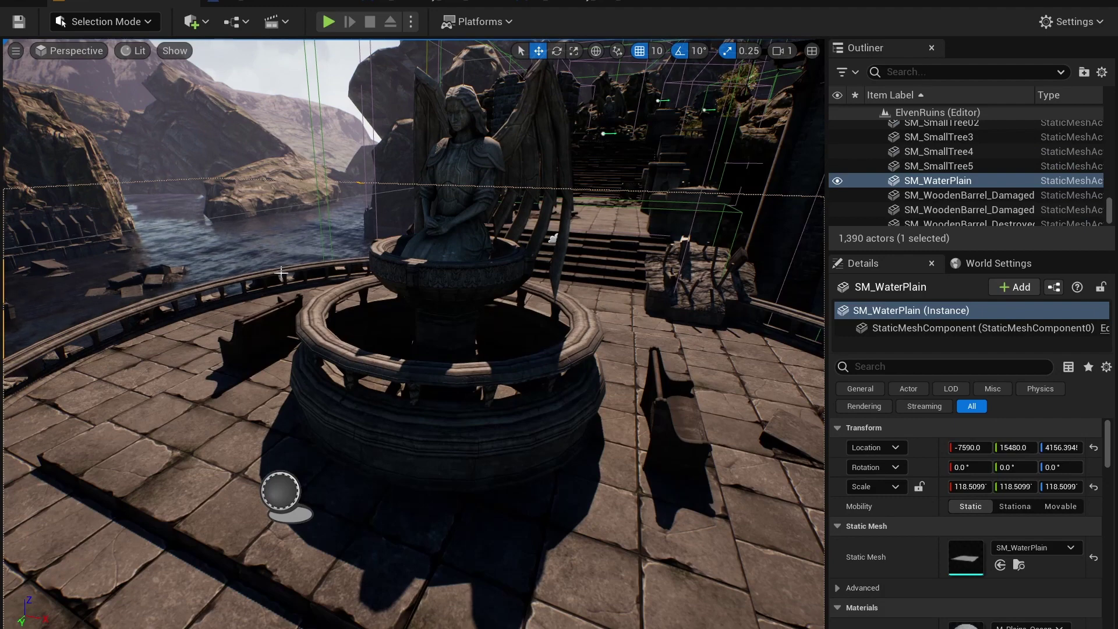
# Browse to the Armor folder inside the Inventory Blueprints Items folder and bring the stairs and rubble into view
pyautogui.hotkey('ctrl', 'space')
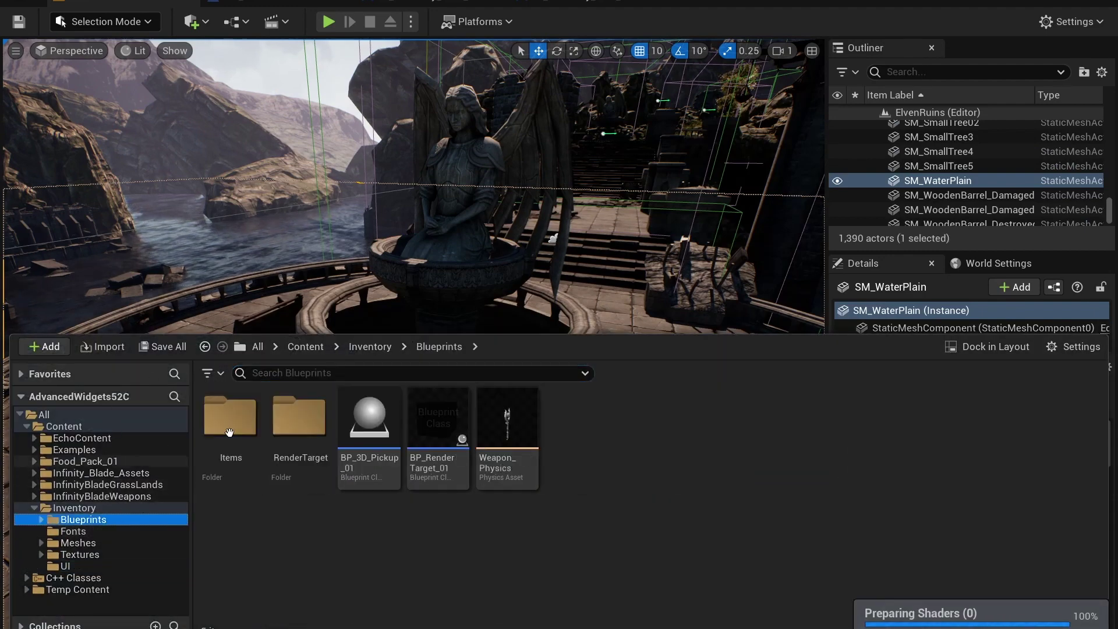
pyautogui.doubleClick(230, 416)
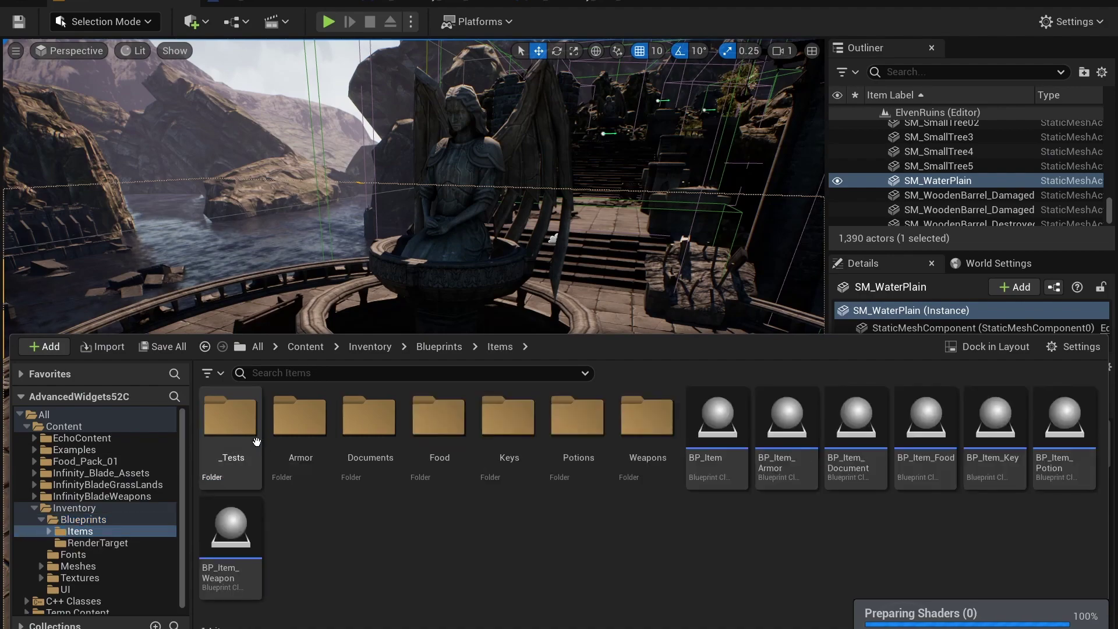
pyautogui.doubleClick(295, 420)
pyautogui.moveTo(349, 292); pyautogui.dragTo(436, 326, button='right')
pyautogui.moveTo(449, 245); pyautogui.dragTo(354, 248, button='right')
# Place BP_Item_Armor_PlateArm and BP_Item_Armor_PlateBoots on the stone floor beside the rubble near the stairs
pyautogui.hotkey('ctrl', 'space')
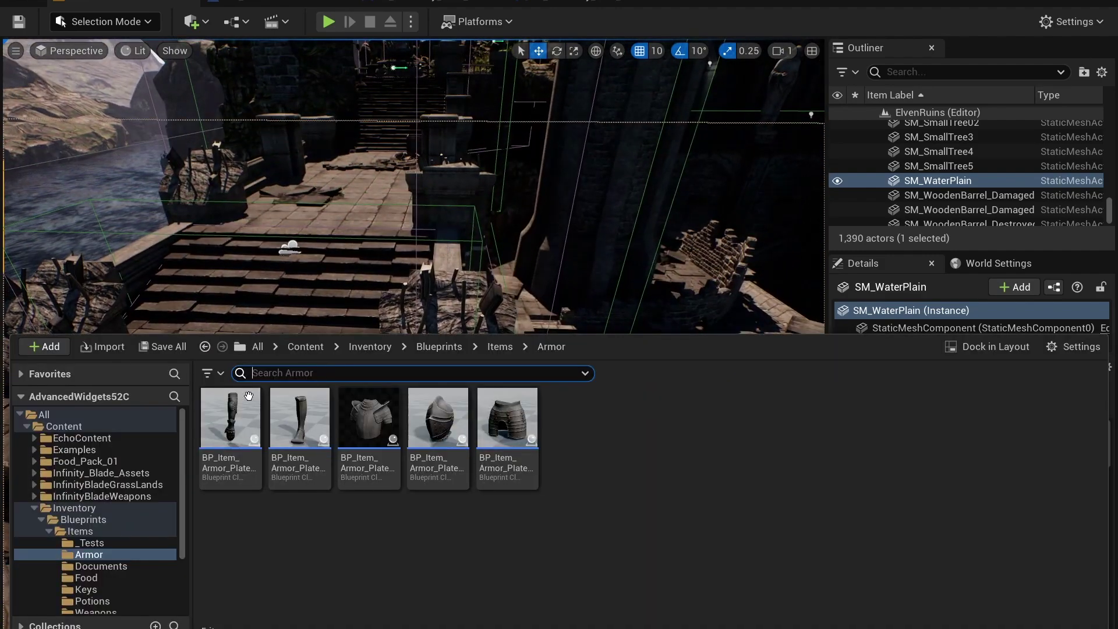
pyautogui.moveTo(248, 396); pyautogui.dragTo(339, 377)
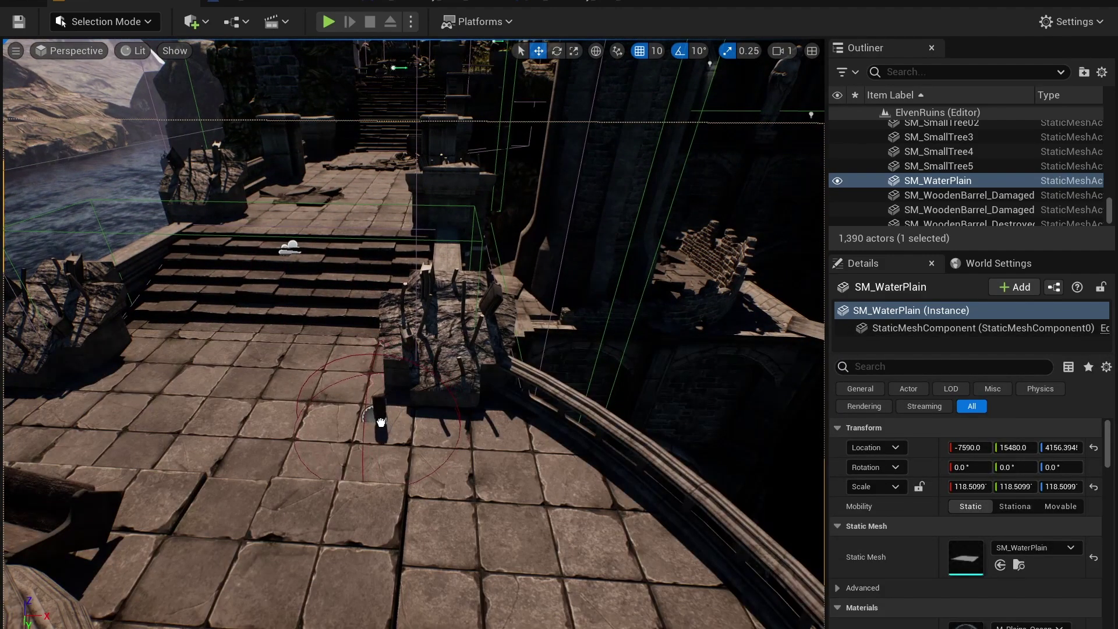
pyautogui.moveTo(381, 422); pyautogui.dragTo(448, 326)
pyautogui.hotkey('ctrl', 'space')
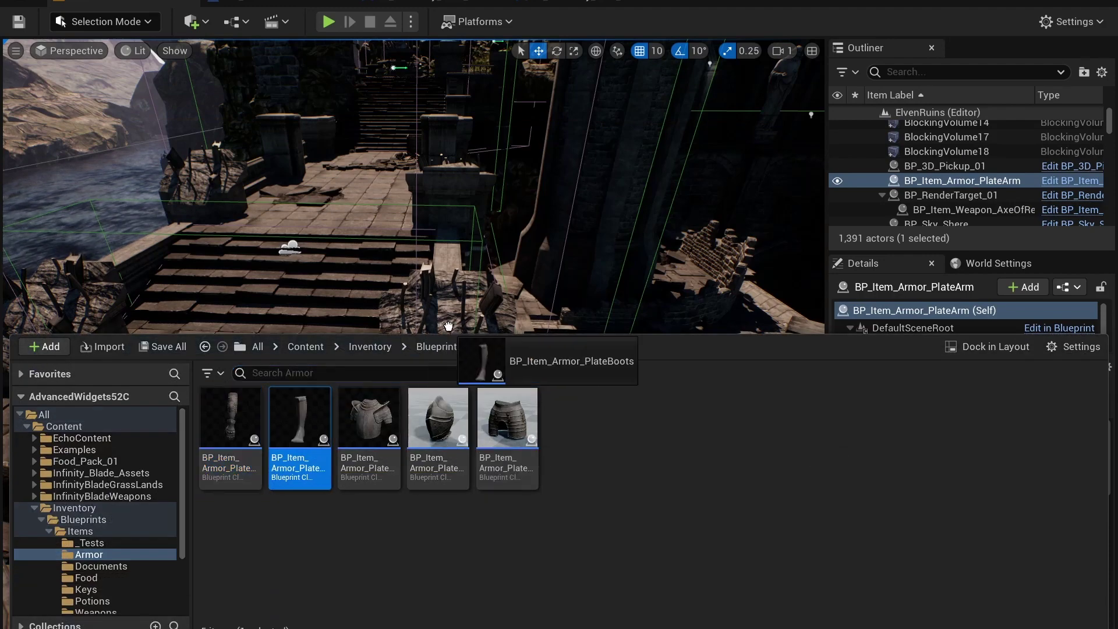
pyautogui.moveTo(356, 368); pyautogui.dragTo(370, 373)
pyautogui.moveTo(385, 466); pyautogui.dragTo(383, 465)
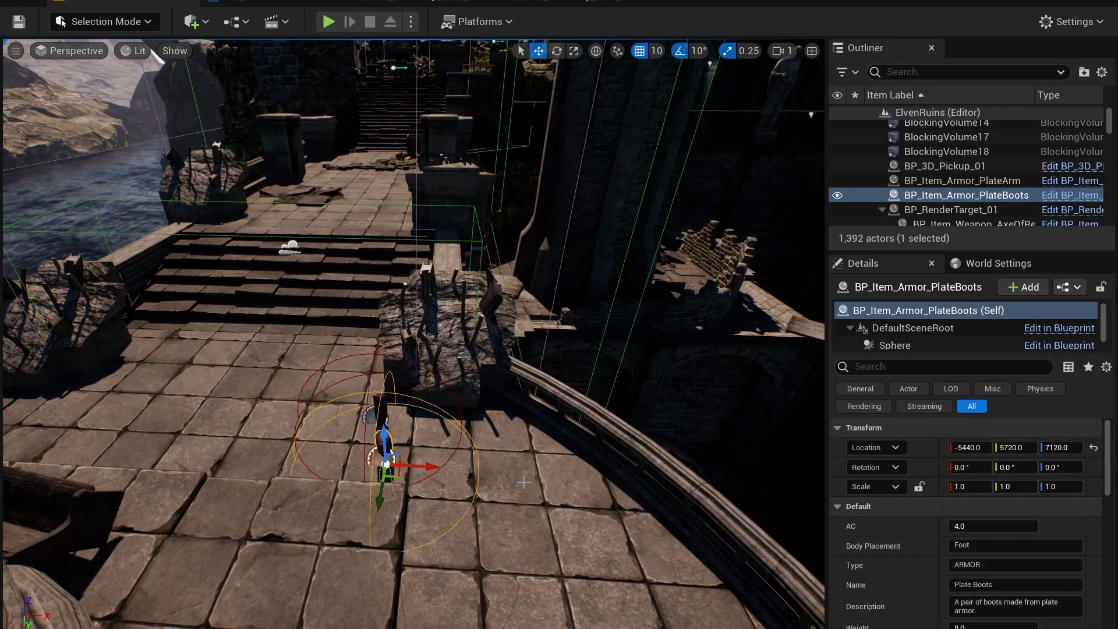
# Place the BP_Item_Armor_PlateChest, PlateHelmet and PlateHips blueprints on the floor near the curved railing
pyautogui.hotkey('ctrl', 'space')
pyautogui.hotkey('ctrl', 'space')
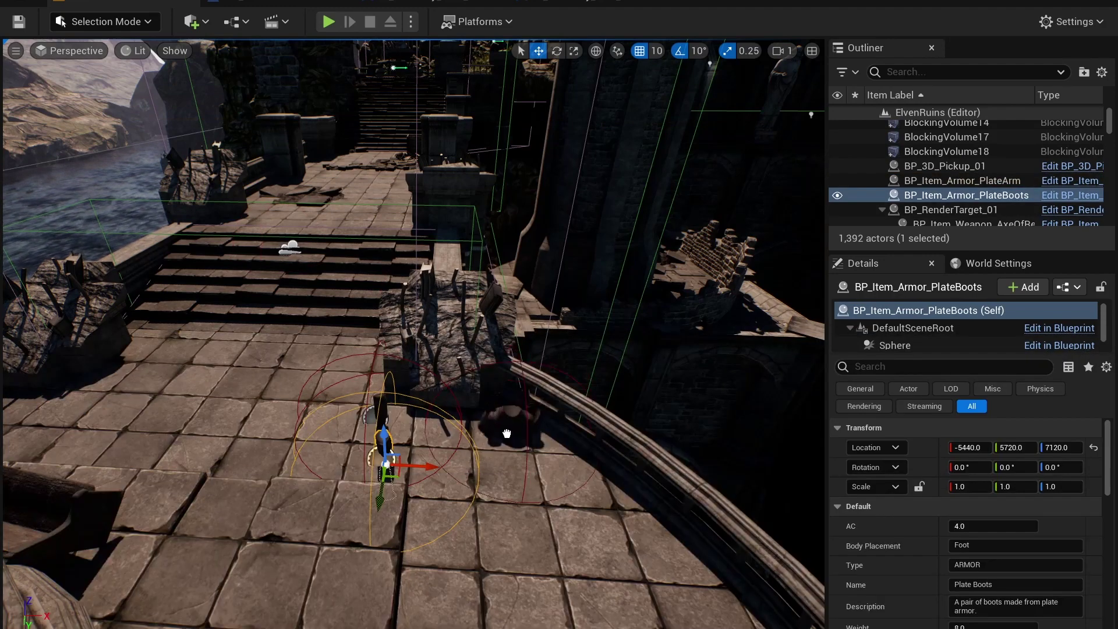
pyautogui.moveTo(456, 439); pyautogui.dragTo(455, 440)
pyautogui.hotkey('ctrl', 'space')
pyautogui.moveTo(503, 313); pyautogui.dragTo(521, 512)
pyautogui.hotkey('ctrl', 'space')
pyautogui.moveTo(507, 428); pyautogui.dragTo(342, 351)
pyautogui.moveTo(483, 529); pyautogui.dragTo(466, 512)
# Raise the chest plate to Z 7150 and move it up against the rubble by the railing
pyautogui.moveTo(466, 511); pyautogui.dragTo(315, 536, button='right')
pyautogui.press('w')
pyautogui.moveTo(431, 465); pyautogui.dragTo(458, 475, button='right')
pyautogui.click(509, 487)
pyautogui.press('w')
pyautogui.moveTo(257, 431); pyautogui.dragTo(290, 414, button='right')
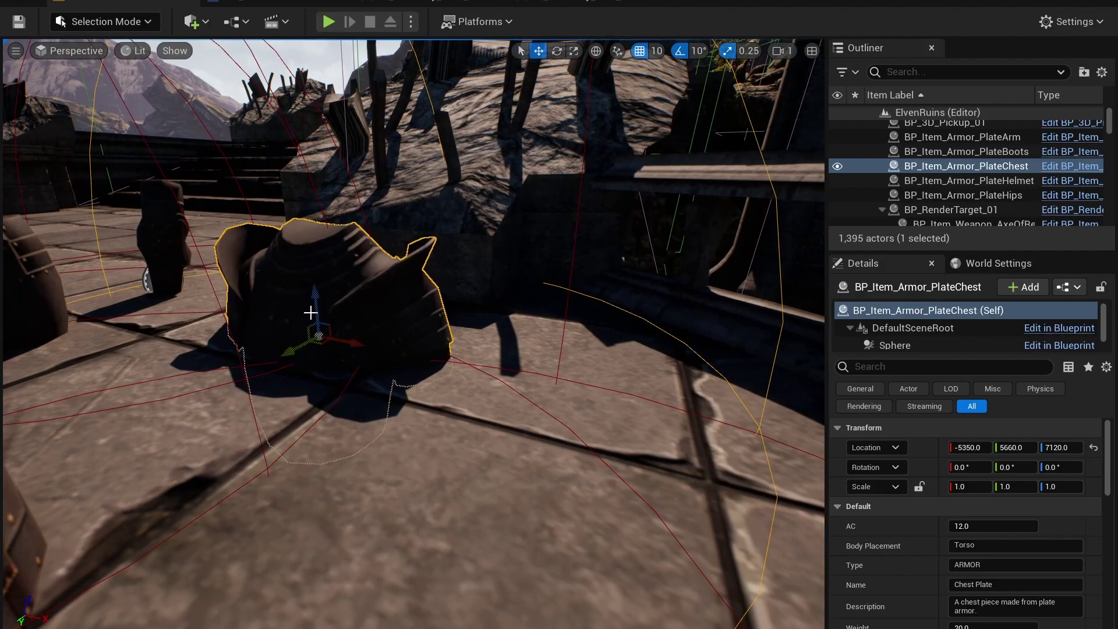
pyautogui.moveTo(317, 296); pyautogui.dragTo(302, 223)
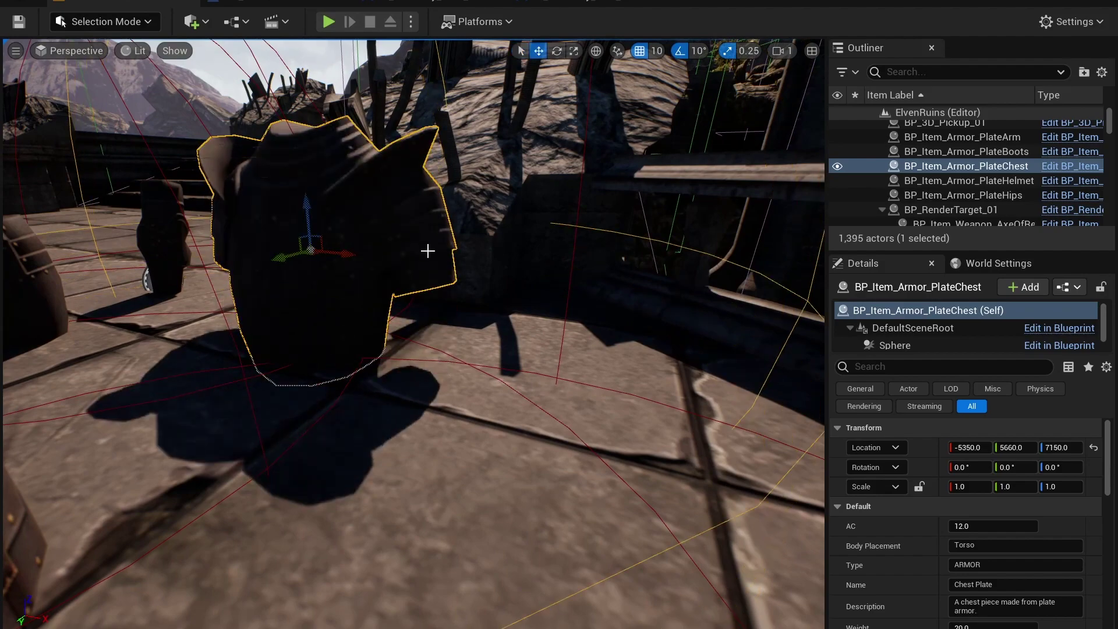
pyautogui.moveTo(428, 251); pyautogui.dragTo(303, 345, button='right')
pyautogui.press('s')
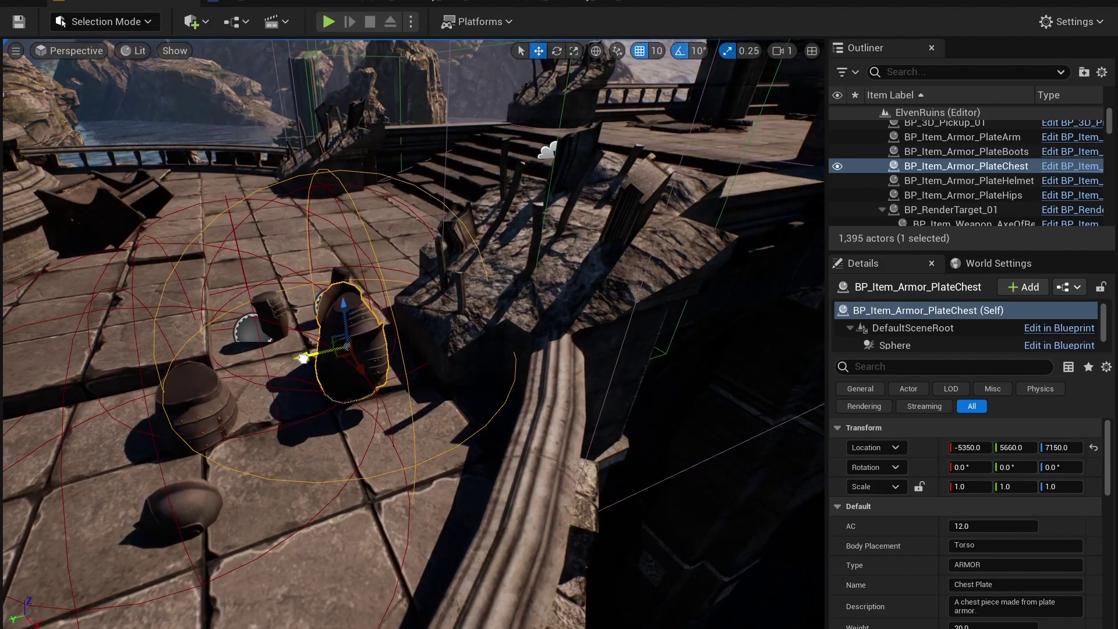
pyautogui.moveTo(303, 357); pyautogui.dragTo(341, 326)
# Move the plate hips beside the chest plate at X -5260, Y 5620, Z 7150 and rotate them to 60° about Z
pyautogui.click(202, 391)
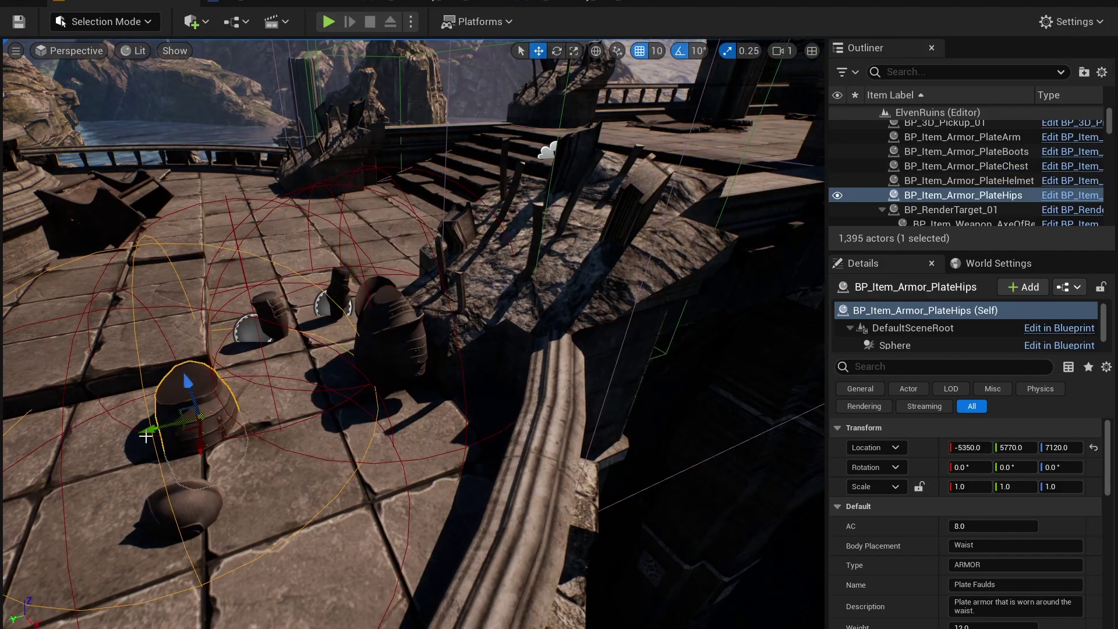
pyautogui.moveTo(185, 379); pyautogui.dragTo(167, 342)
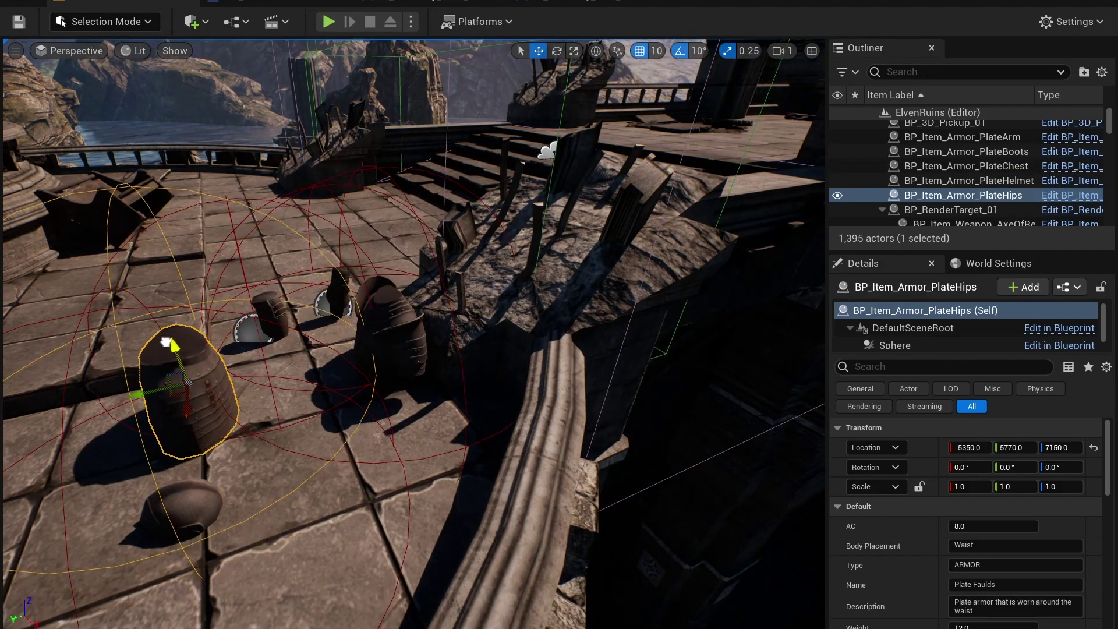
pyautogui.moveTo(172, 399); pyautogui.dragTo(433, 470)
pyautogui.moveTo(433, 470); pyautogui.dragTo(407, 468, button='right')
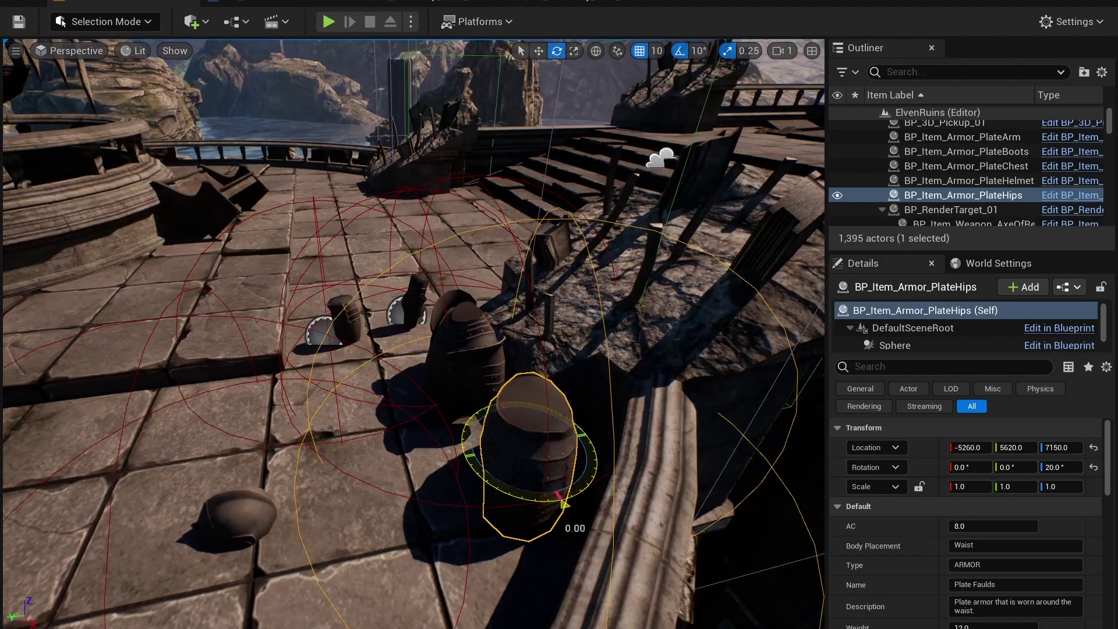
pyautogui.moveTo(562, 502); pyautogui.dragTo(502, 500)
# Move the plate boots next to the chest plate at X -5410, Y 5630, Z 7160
pyautogui.press('a')
pyautogui.moveTo(337, 437); pyautogui.dragTo(346, 438, button='right')
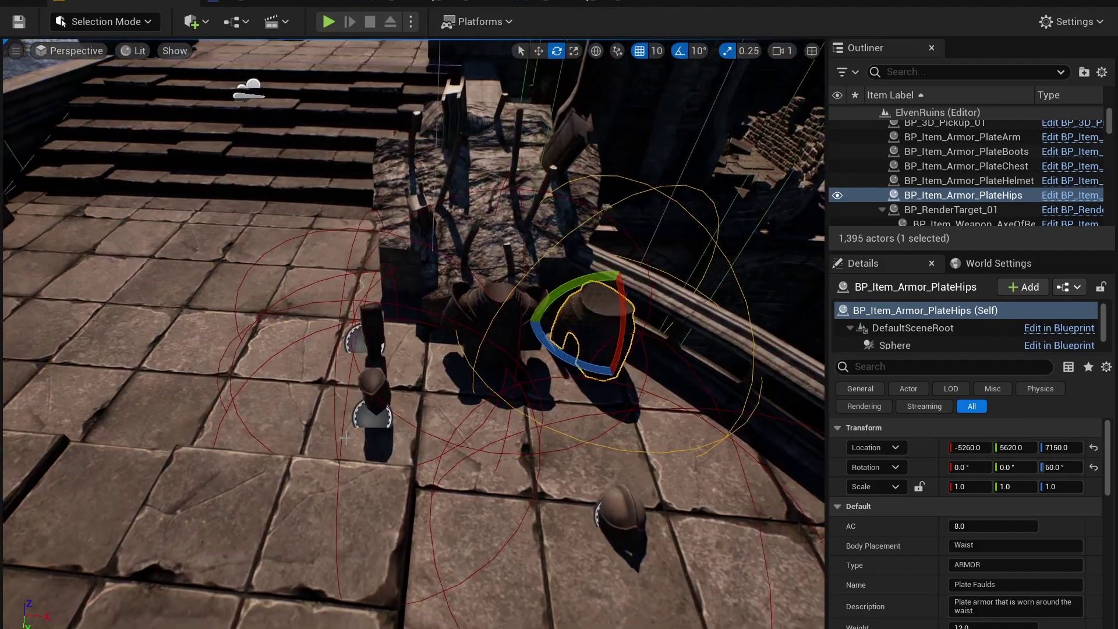
pyautogui.click(377, 401)
pyautogui.moveTo(432, 407); pyautogui.dragTo(452, 426)
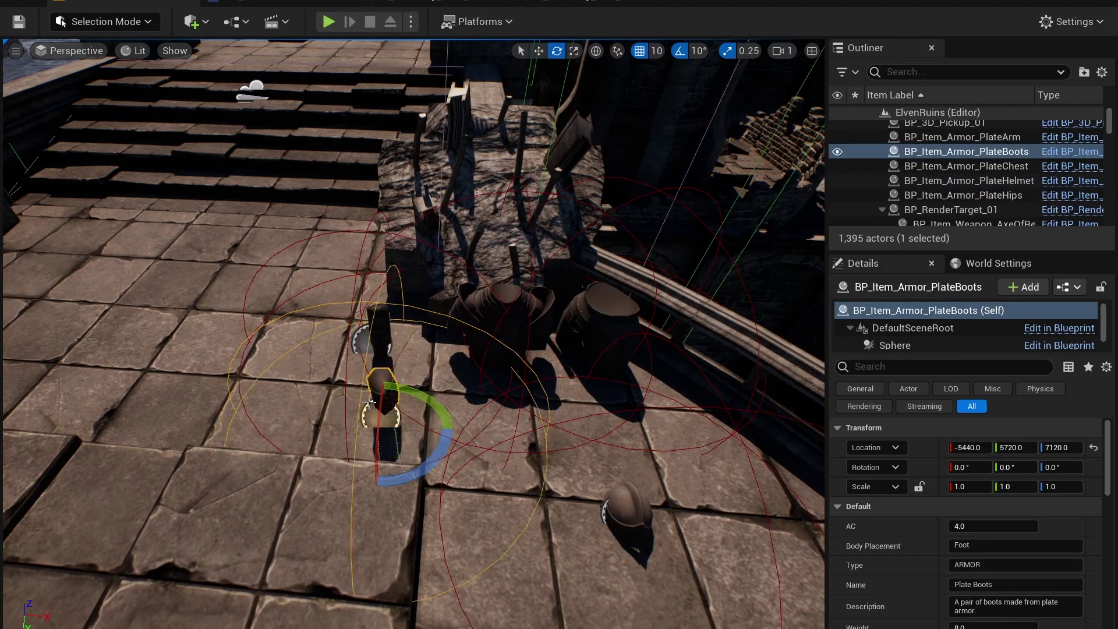
pyautogui.moveTo(385, 399); pyautogui.dragTo(380, 356)
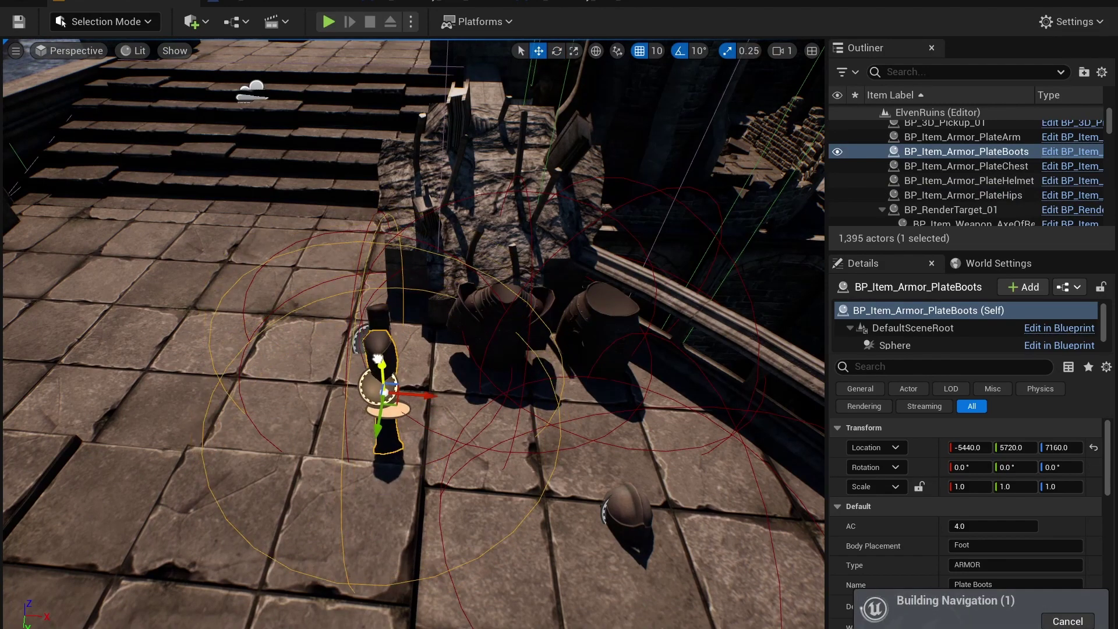
pyautogui.moveTo(397, 408); pyautogui.dragTo(432, 306)
pyautogui.moveTo(421, 315); pyautogui.dragTo(419, 283, button='right')
pyautogui.press('w')
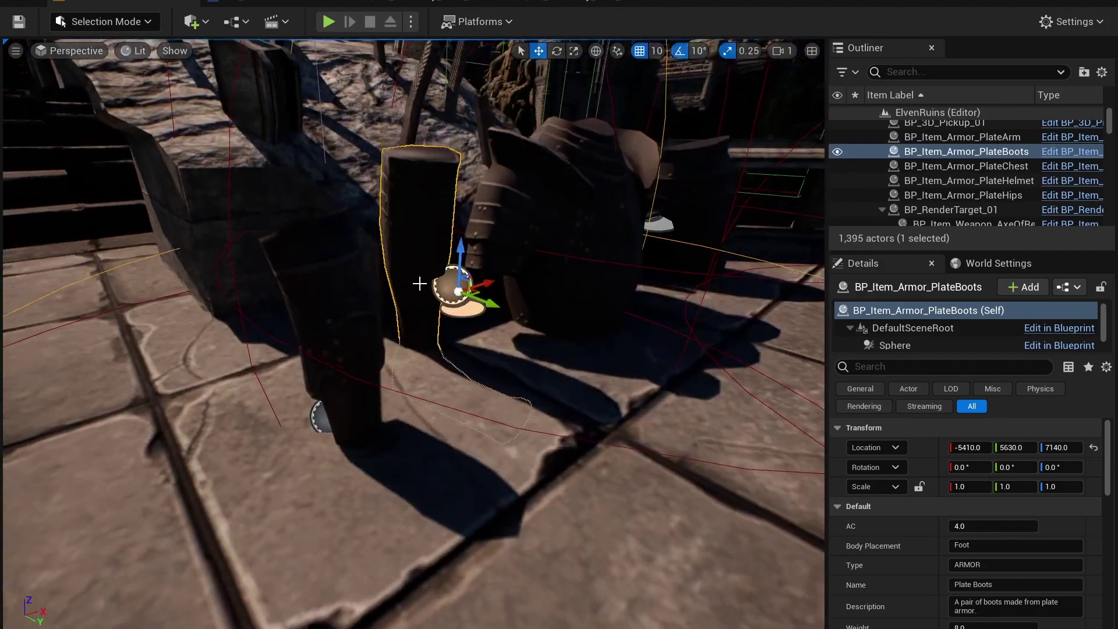
pyautogui.moveTo(465, 257); pyautogui.dragTo(448, 193)
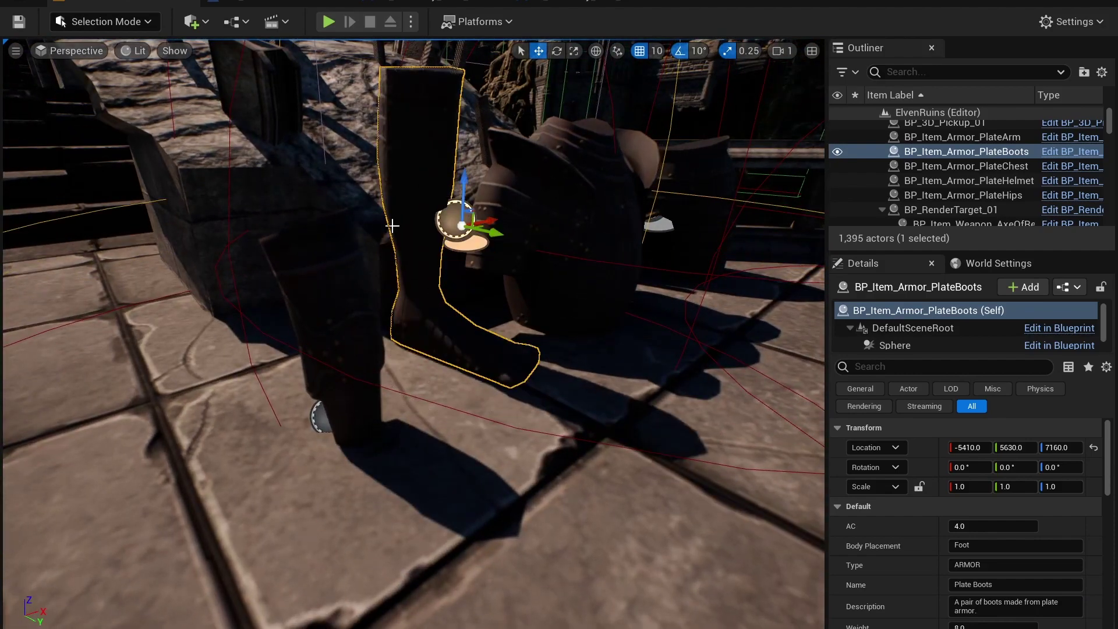
# Lay the plate arm flat on the floor by rotating it to about -90° about X
pyautogui.click(349, 285)
pyautogui.press('f')
pyautogui.press('e')
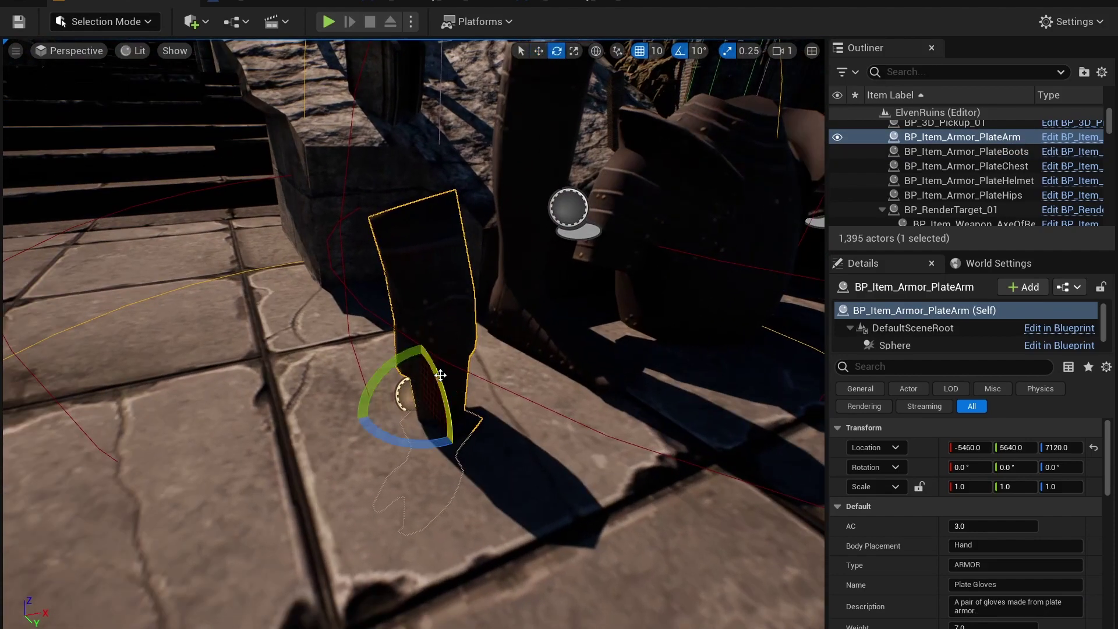
pyautogui.moveTo(441, 375); pyautogui.dragTo(417, 297)
pyautogui.moveTo(635, 451); pyautogui.dragTo(617, 439)
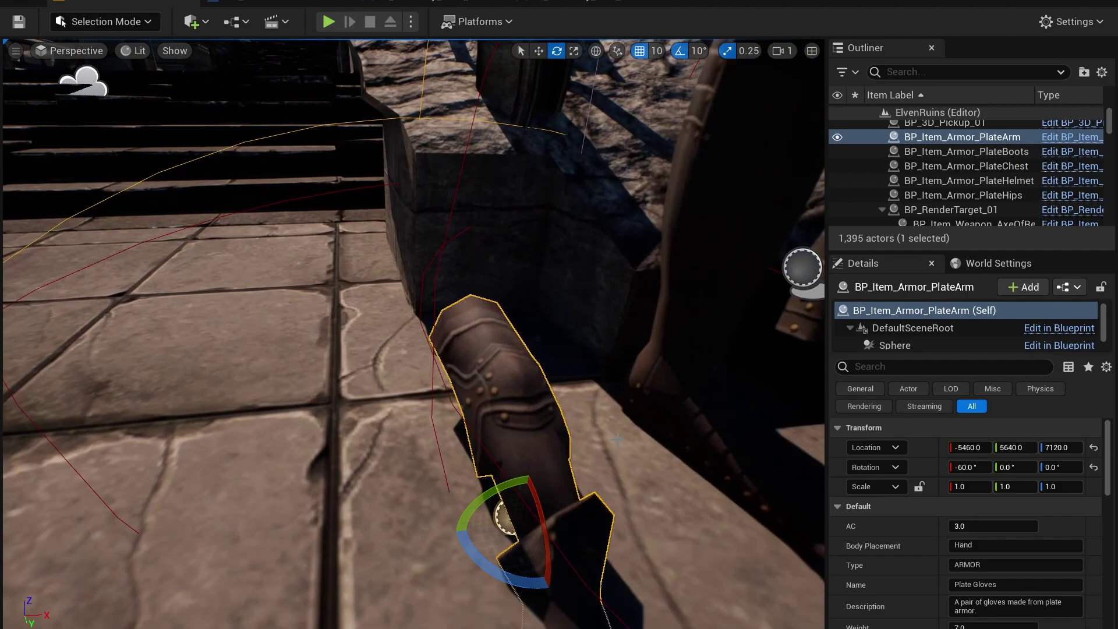
pyautogui.moveTo(618, 439); pyautogui.dragTo(633, 429, button='right')
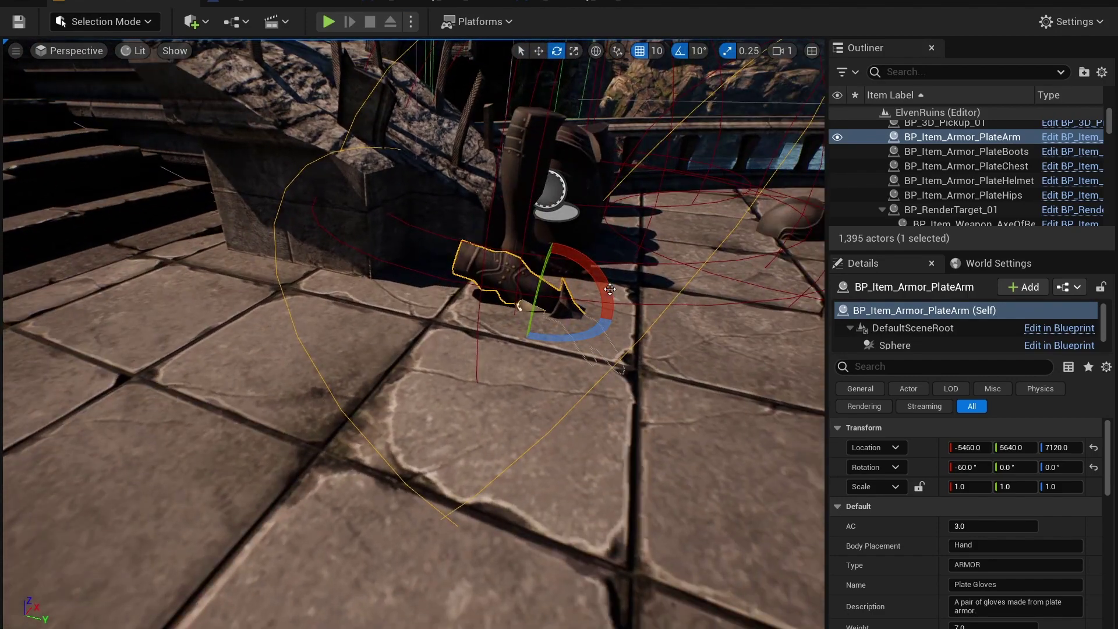
pyautogui.moveTo(519, 305); pyautogui.dragTo(521, 306)
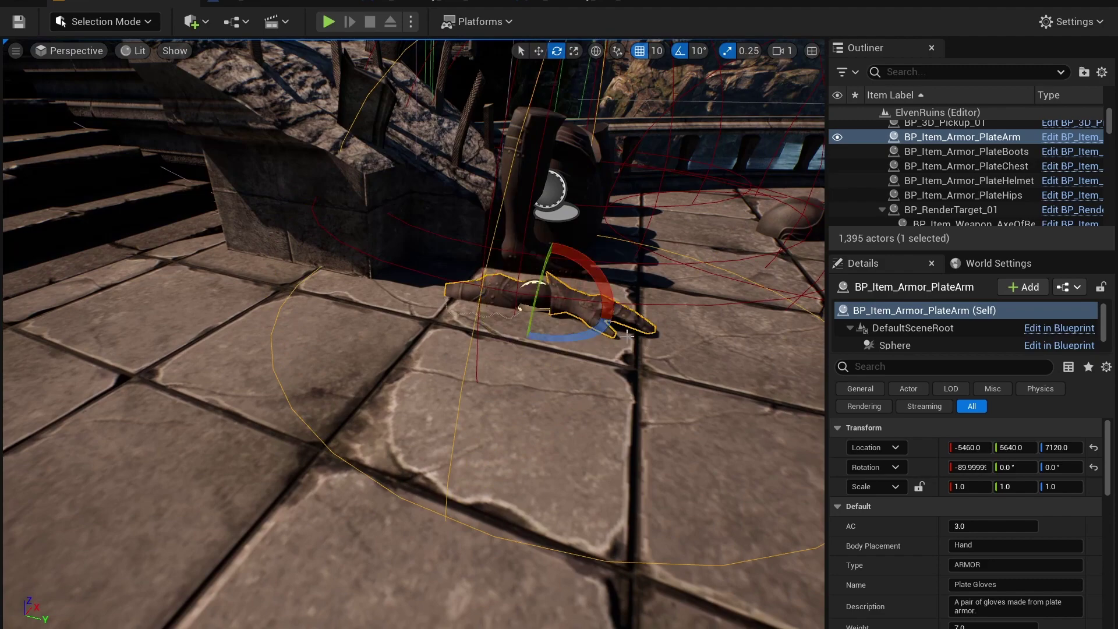
# Rotate the plate arm to -50° about Z and move it in front of the boots at X -5410, Y 5660
pyautogui.moveTo(628, 336); pyautogui.dragTo(583, 381, button='right')
pyautogui.press('w')
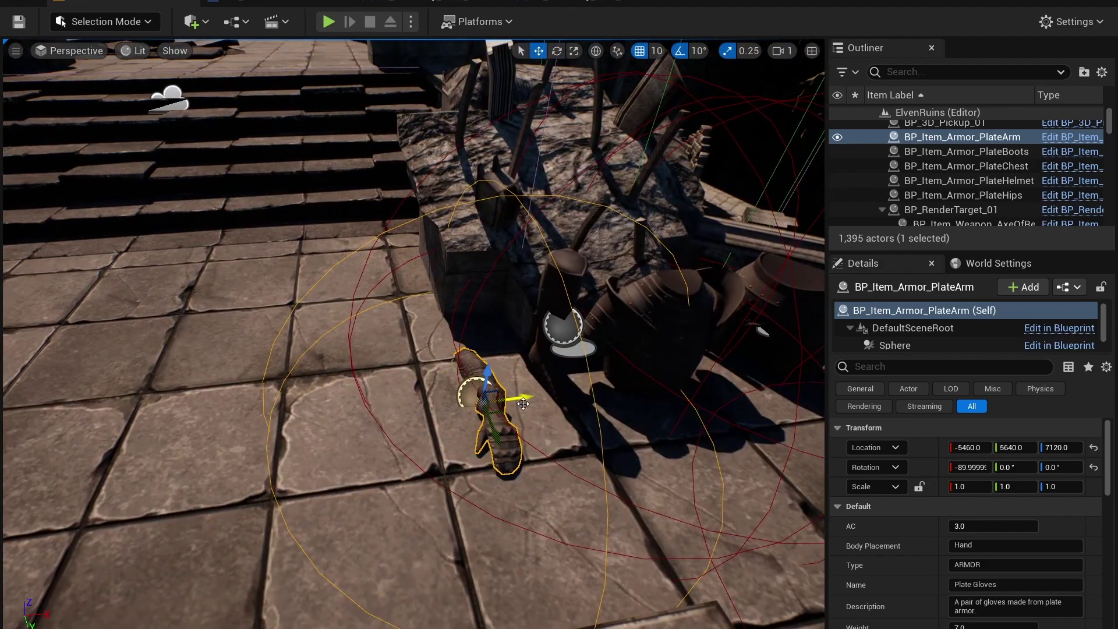
pyautogui.moveTo(523, 403); pyautogui.dragTo(609, 346)
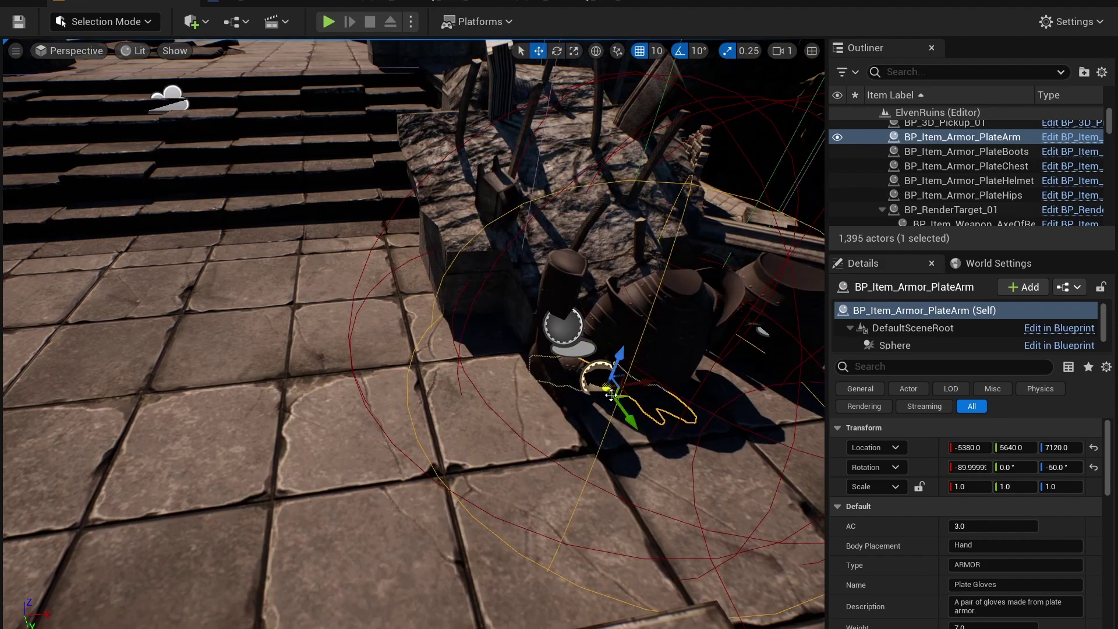
pyautogui.moveTo(653, 379); pyautogui.dragTo(598, 453)
# Raise the plate helmet to Z 7140 and move it beside the other armor pieces
pyautogui.moveTo(604, 506); pyautogui.dragTo(445, 348, button='right')
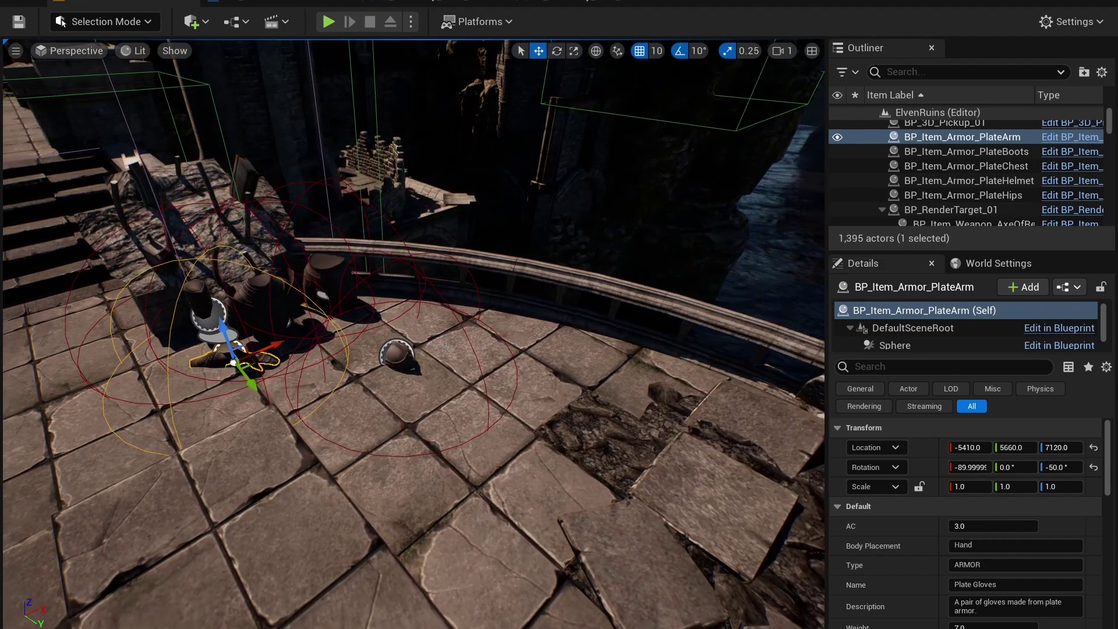
pyautogui.click(389, 329)
pyautogui.moveTo(401, 329); pyautogui.dragTo(395, 312)
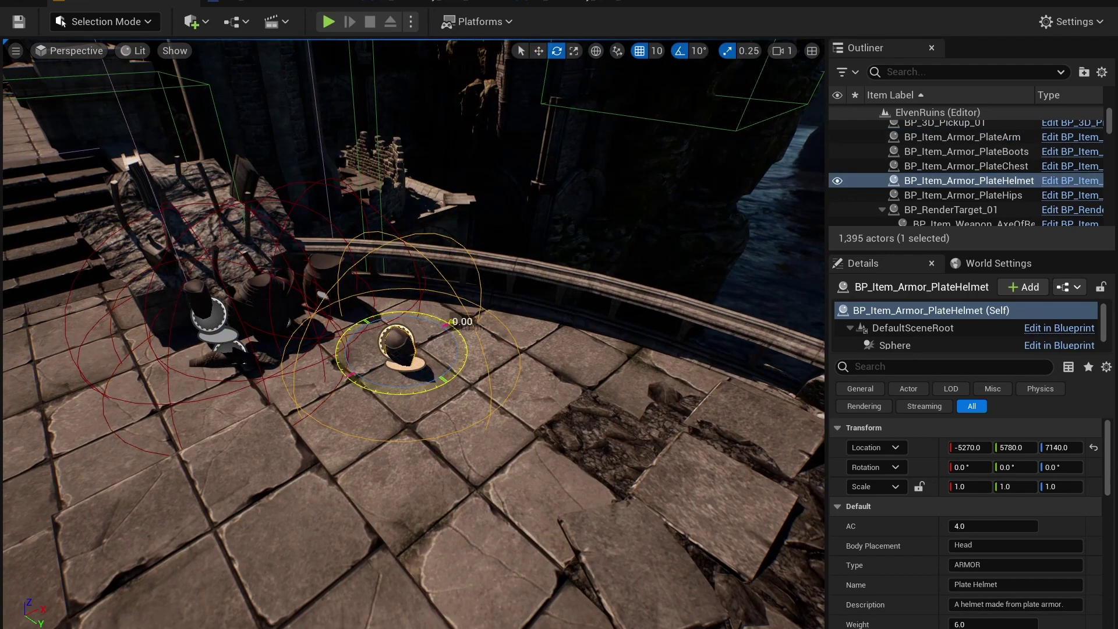
pyautogui.moveTo(414, 385); pyautogui.dragTo(325, 351)
pyautogui.click(466, 217)
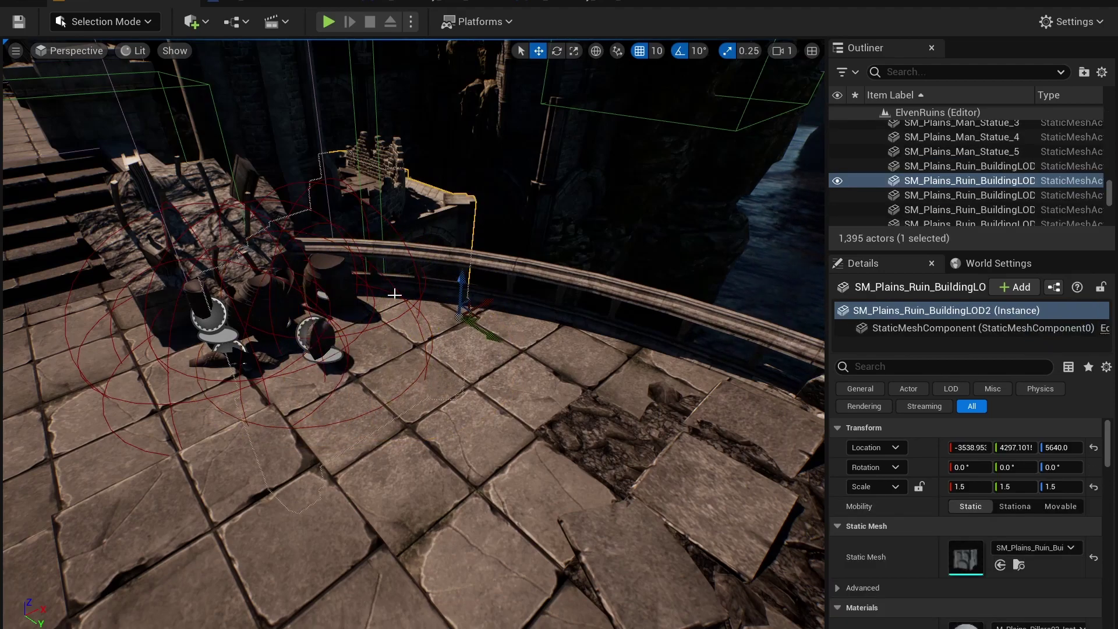
# Place the Bone Axe blueprint from the Weapons folder on the floor past the broken tiles at X -5130, Y 6230, Z 7120
pyautogui.press('w')
pyautogui.moveTo(465, 218); pyautogui.dragTo(472, 183, button='right')
pyautogui.press('s')
pyautogui.press('s')
pyautogui.press('w')
pyautogui.moveTo(352, 314); pyautogui.dragTo(365, 314, button='right')
pyautogui.hotkey('ctrl', 'space')
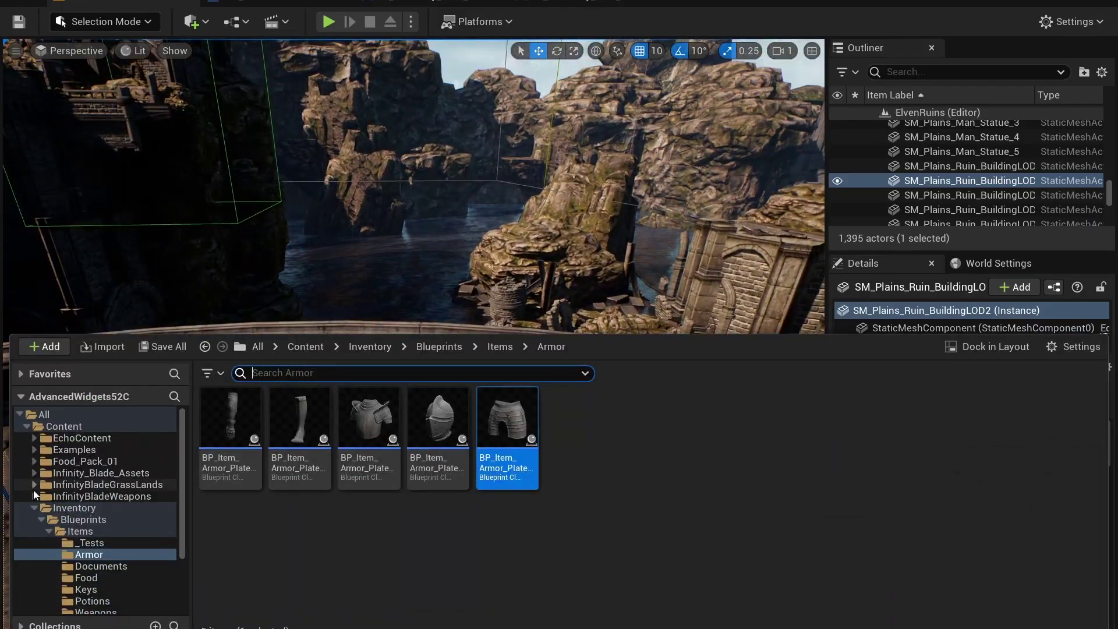
pyautogui.scroll(-1, 93, 573)
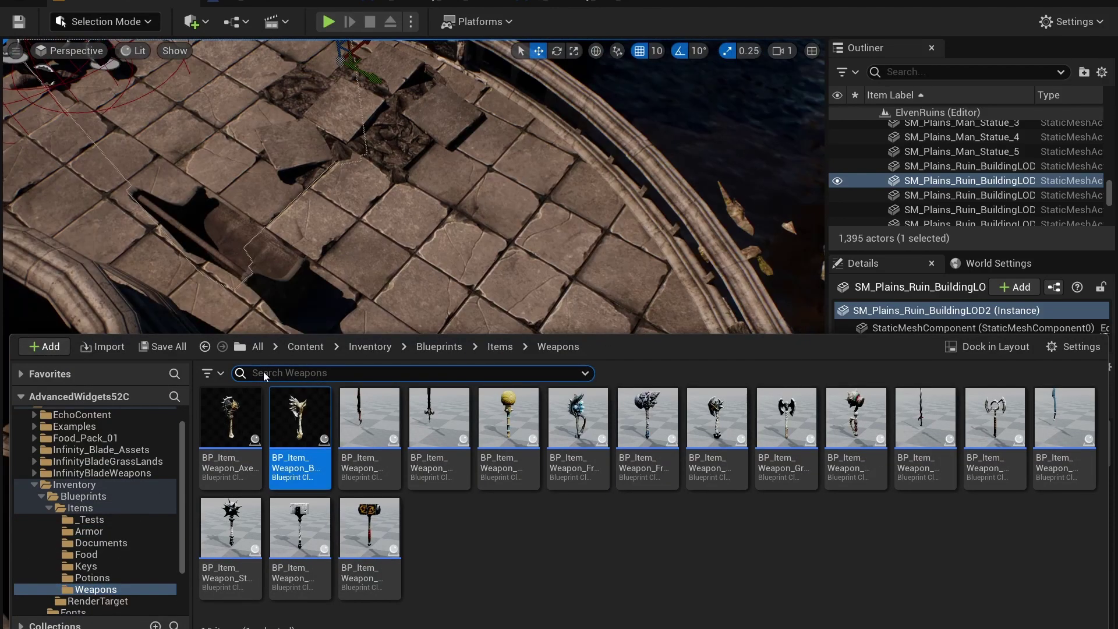
pyautogui.moveTo(279, 413); pyautogui.dragTo(468, 137)
pyautogui.press('f')
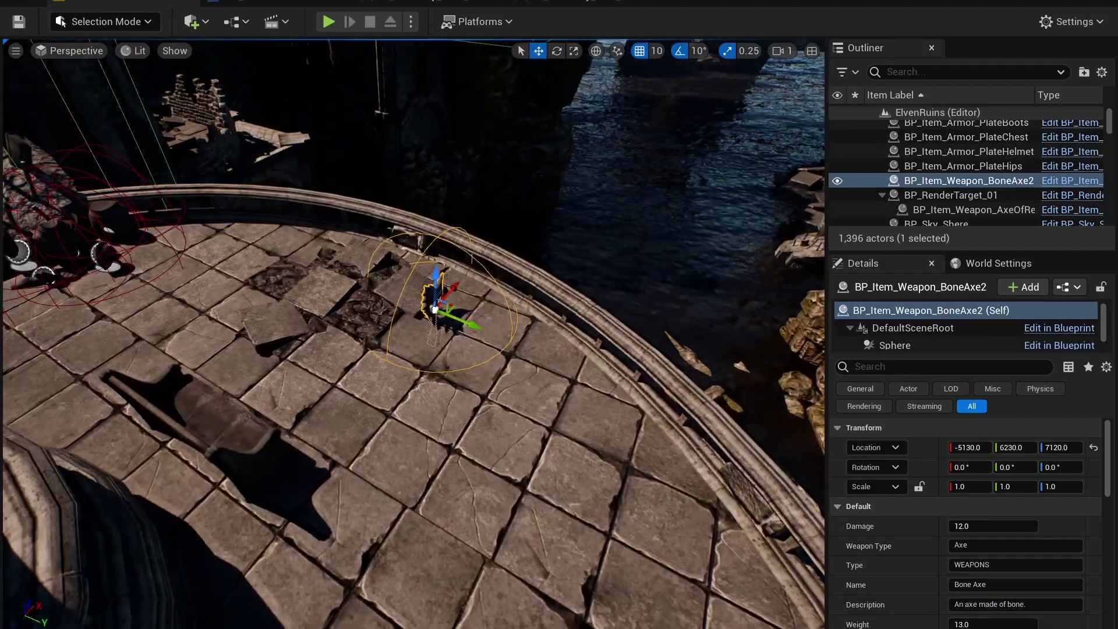
pyautogui.moveTo(522, 217); pyautogui.dragTo(468, 170, button='right')
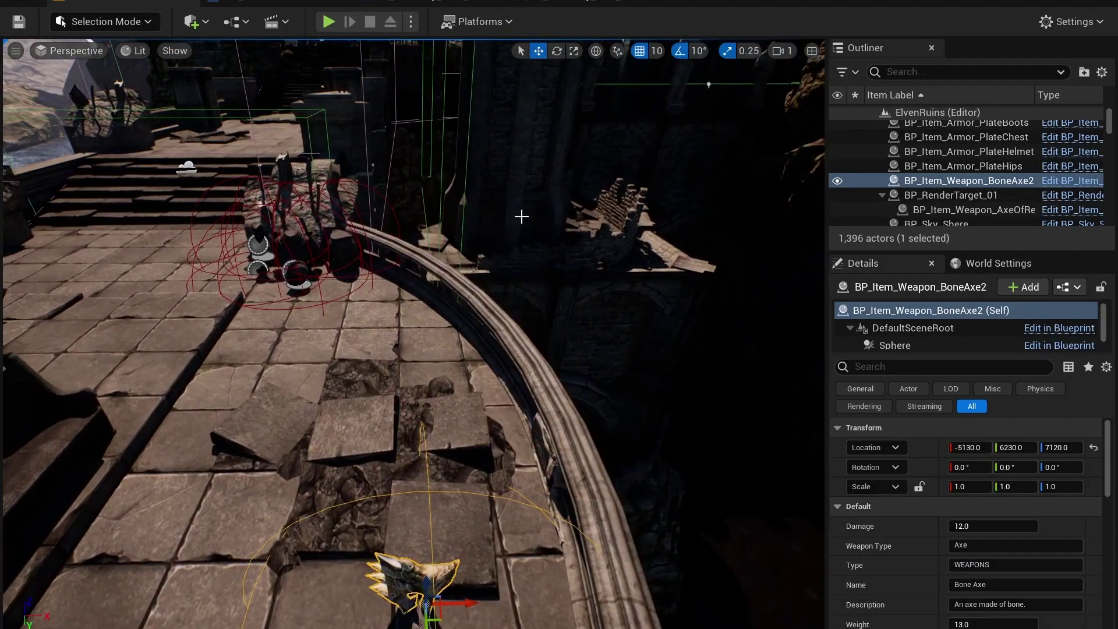
# Turn the bone axe upside down by rotating it to about -170° about X and -100° about Z
pyautogui.moveTo(416, 362); pyautogui.dragTo(466, 337, button='right')
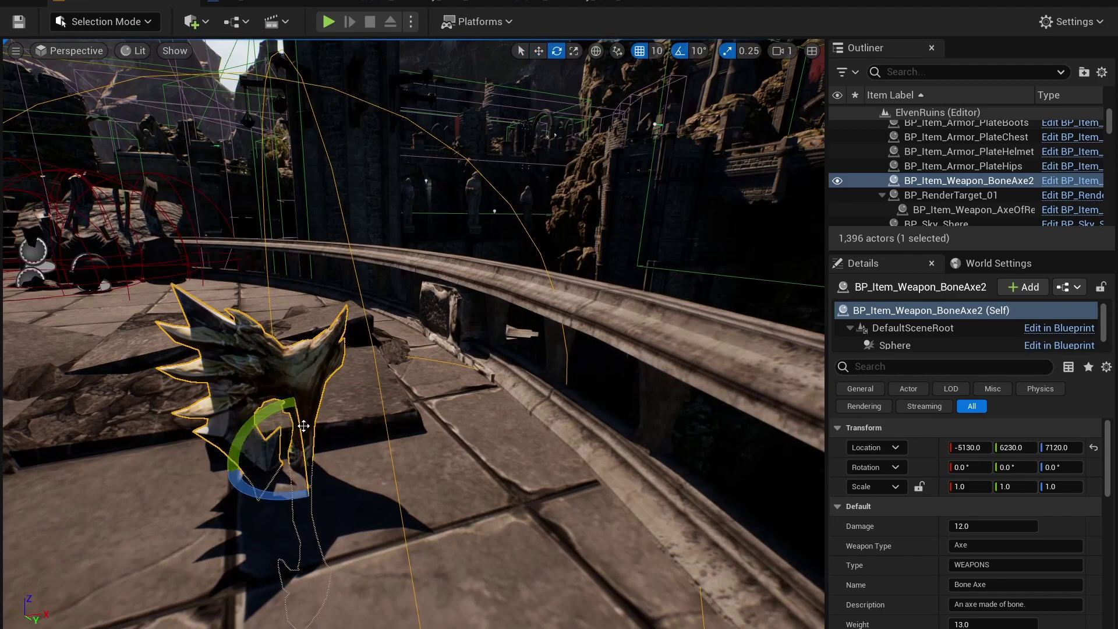
pyautogui.moveTo(304, 425); pyautogui.dragTo(233, 403, button='right')
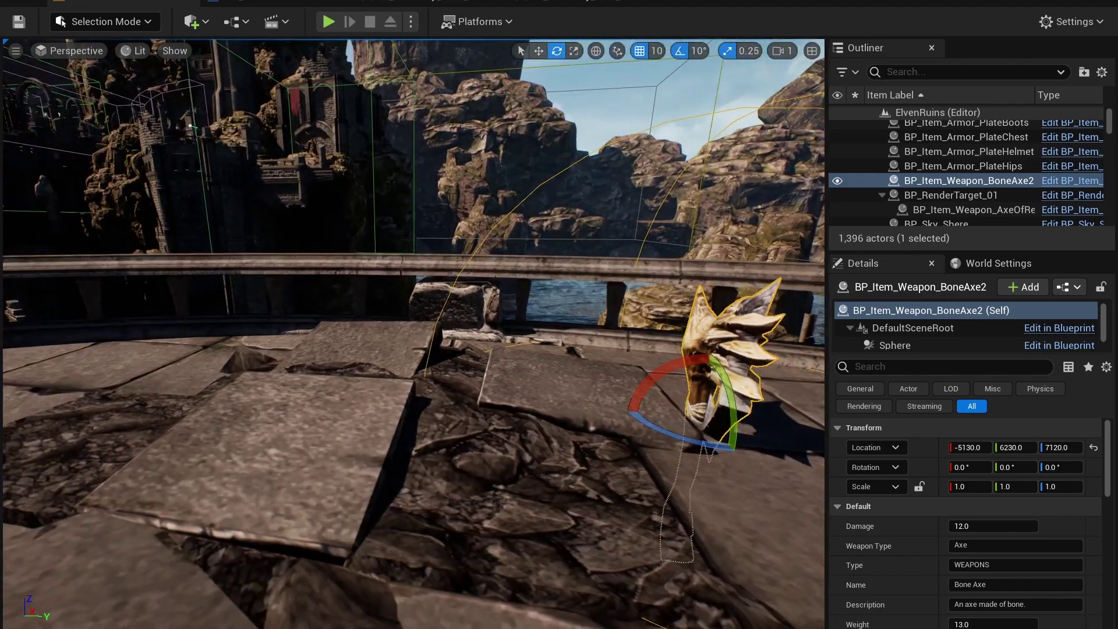
pyautogui.moveTo(688, 358); pyautogui.dragTo(668, 494)
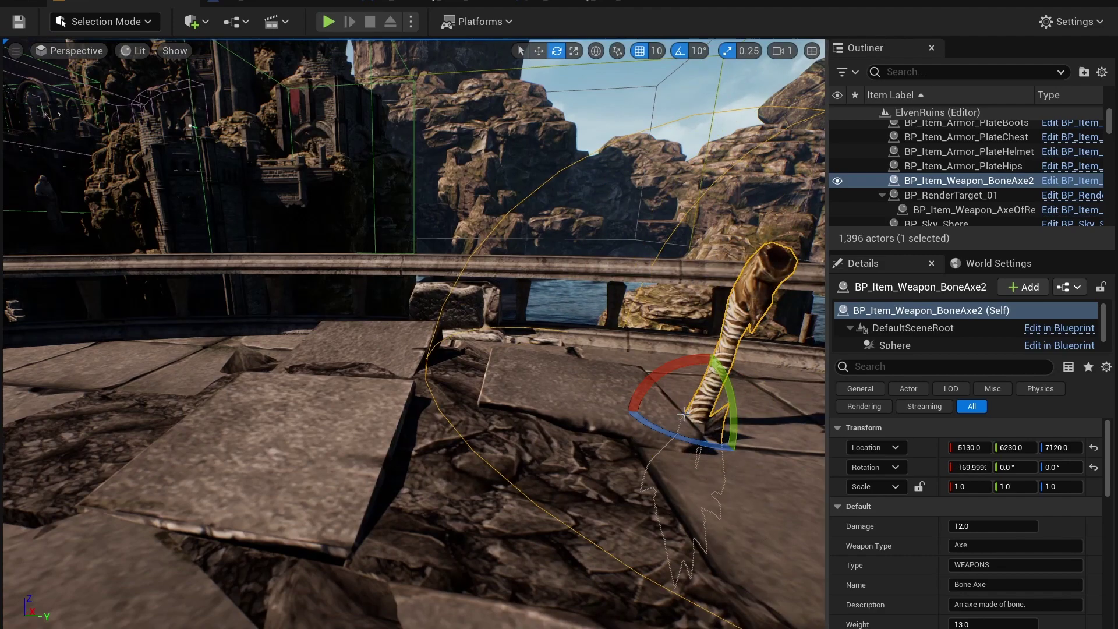
pyautogui.moveTo(656, 427); pyautogui.dragTo(712, 444)
pyautogui.moveTo(658, 429); pyautogui.dragTo(658, 495, button='right')
# Raise the bone axe to Z 7170 and move it toward the railing at X -5040
pyautogui.press('w')
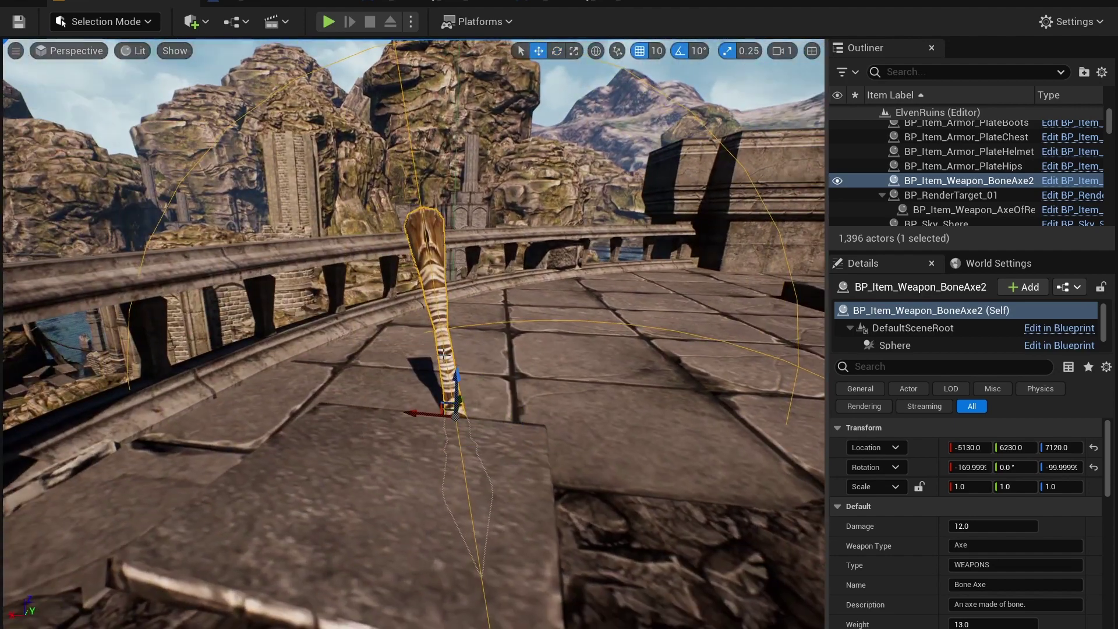
pyautogui.moveTo(457, 336); pyautogui.dragTo(459, 262)
pyautogui.moveTo(495, 325)
pyautogui.mouseDown(button='right')
pyautogui.moveTo(480, 319)
pyautogui.moveTo(475, 332)
pyautogui.mouseUp(button='right')
pyautogui.moveTo(485, 304); pyautogui.dragTo(484, 269)
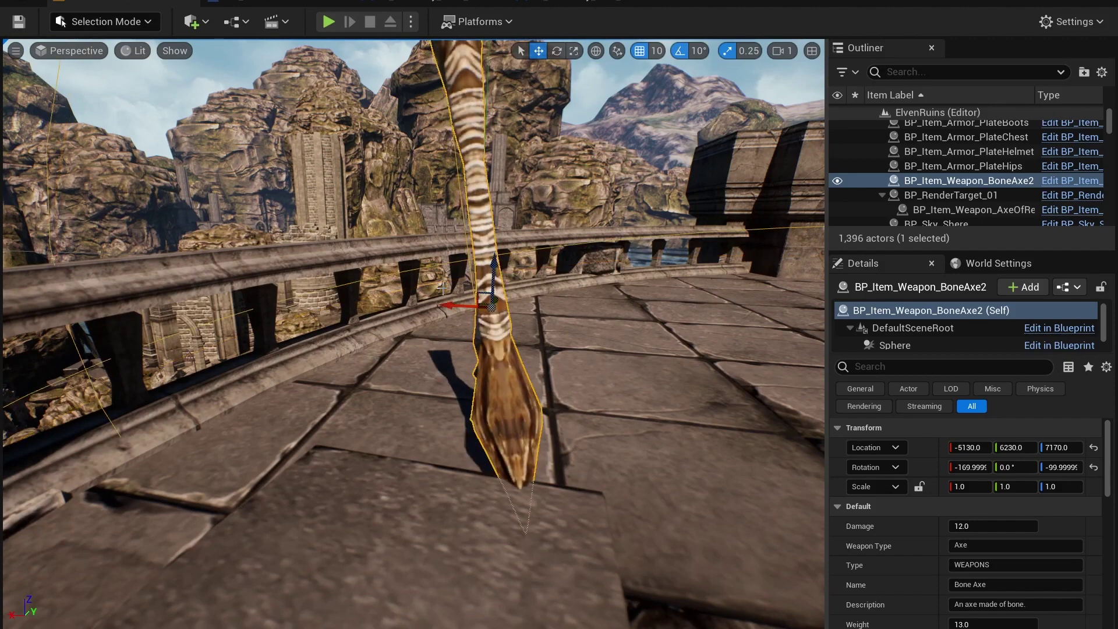
pyautogui.moveTo(347, 300); pyautogui.dragTo(191, 307)
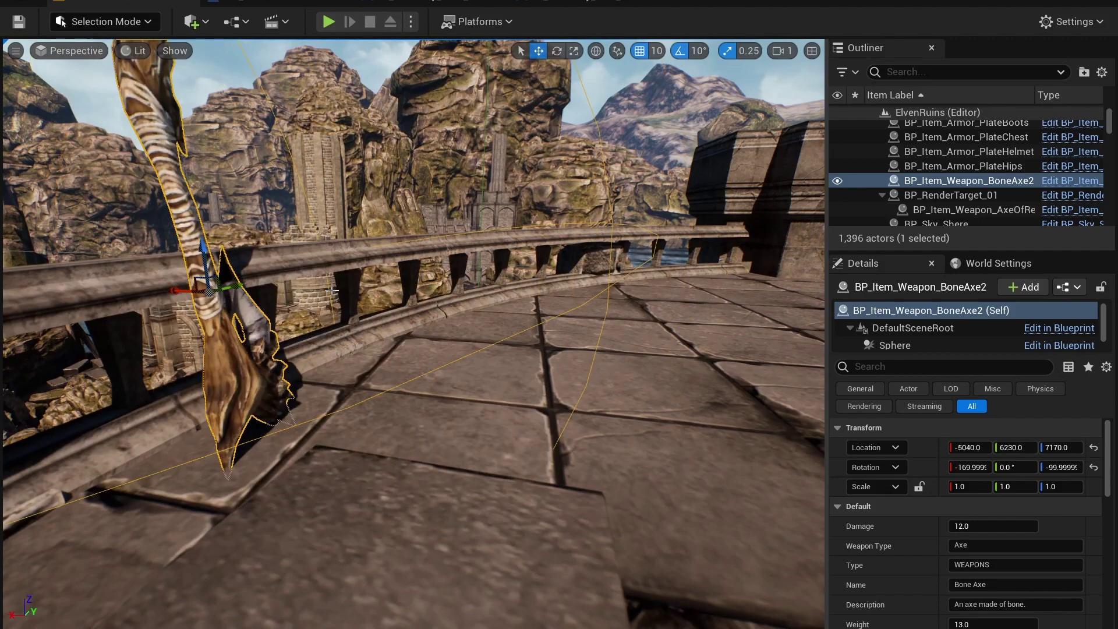
# Turn off grid snapping and shift the bone axe along X until it leans against the railing
pyautogui.moveTo(191, 307); pyautogui.dragTo(125, 314, button='right')
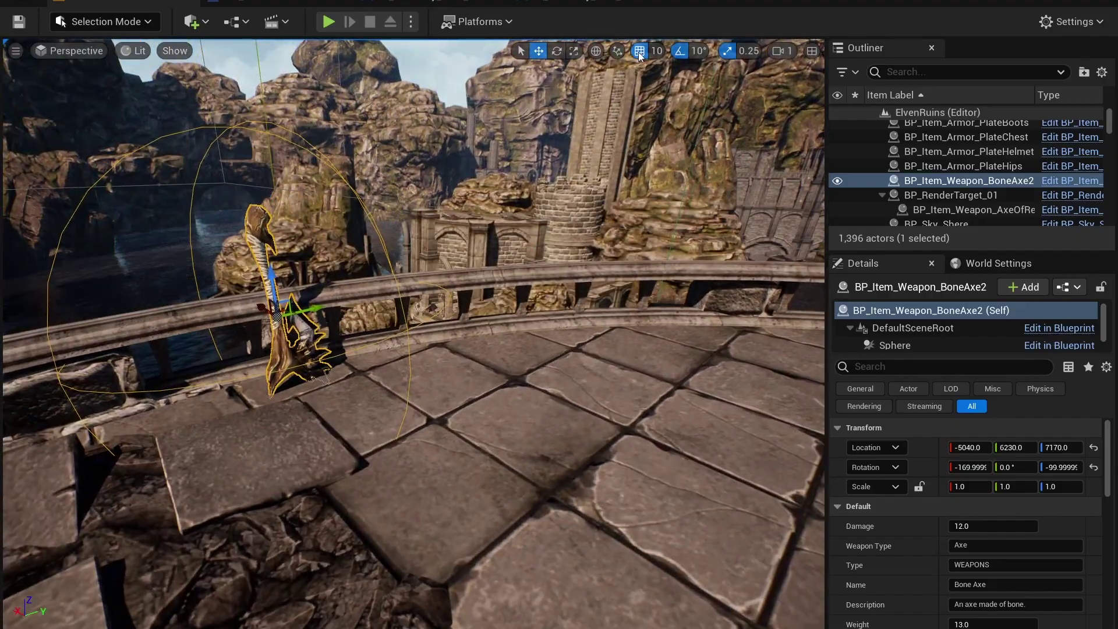
pyautogui.moveTo(351, 217); pyautogui.dragTo(361, 250, button='right')
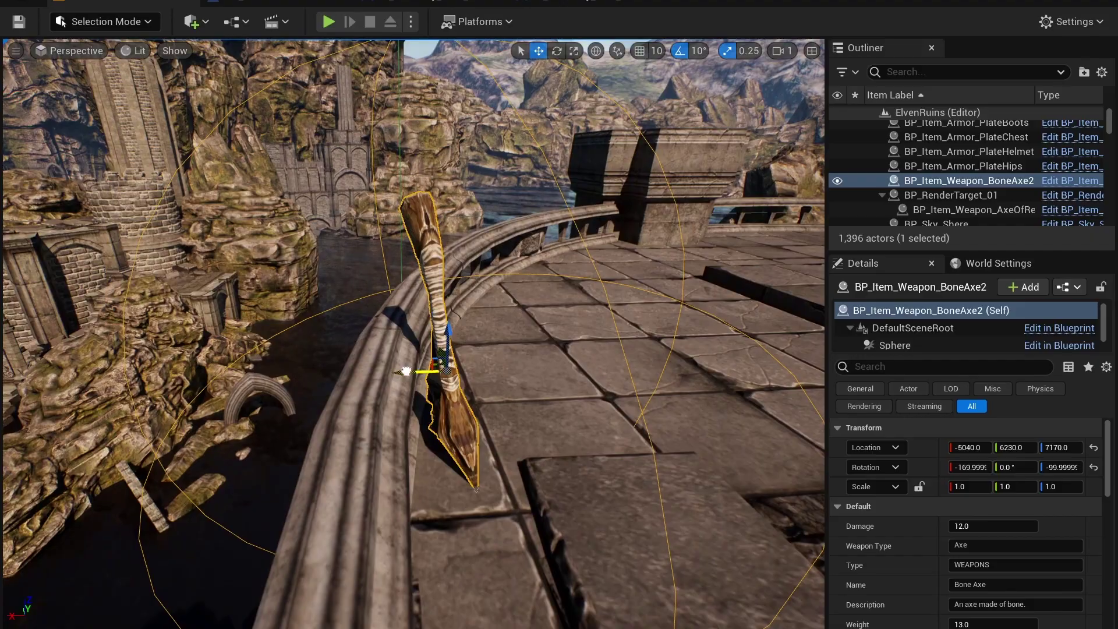
pyautogui.moveTo(407, 371); pyautogui.dragTo(389, 371)
pyautogui.click(547, 331)
# Place the Minor Health Potion blueprint from the Potions folder on the fountain's rim at about X -5937, Y 6015, Z 7292
pyautogui.moveTo(548, 331); pyautogui.dragTo(635, 311, button='right')
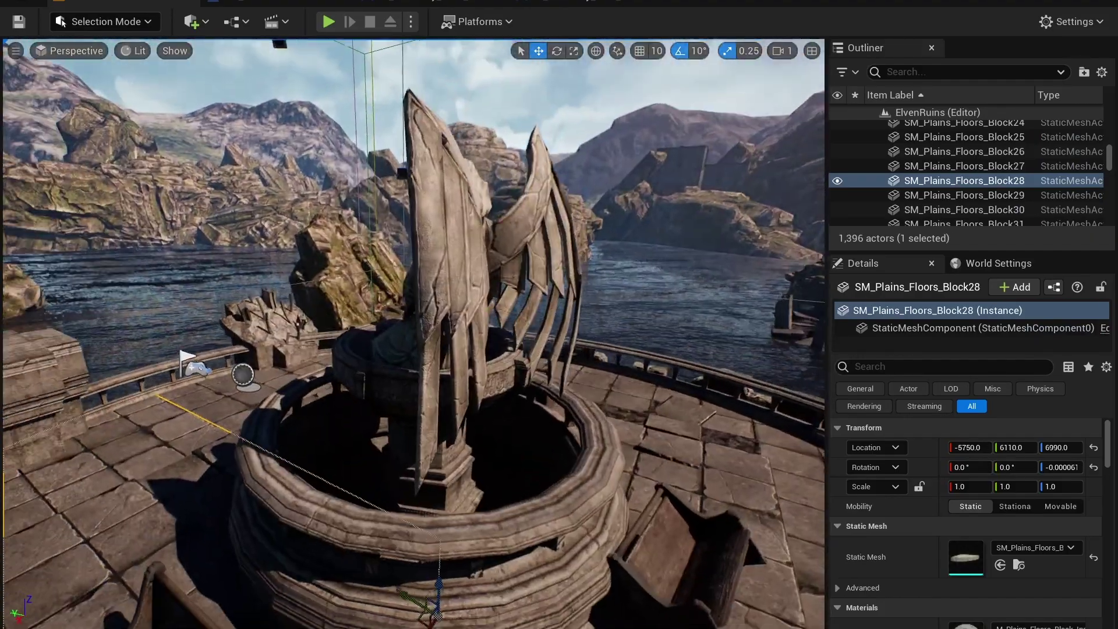
pyautogui.moveTo(524, 291); pyautogui.dragTo(489, 295, button='right')
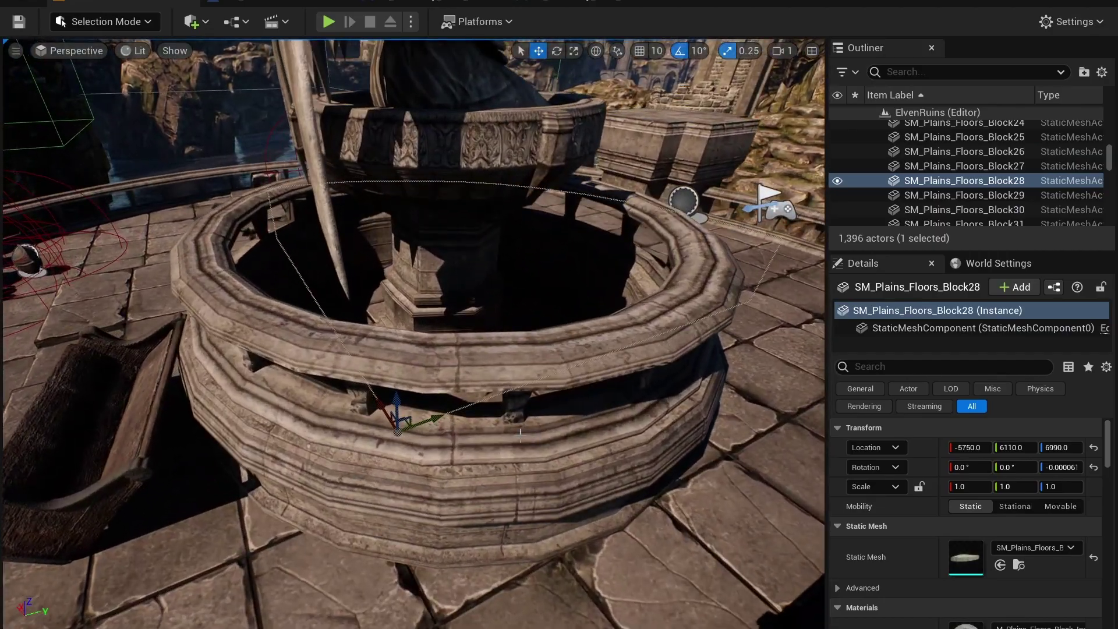
pyautogui.hotkey('ctrl', 'space')
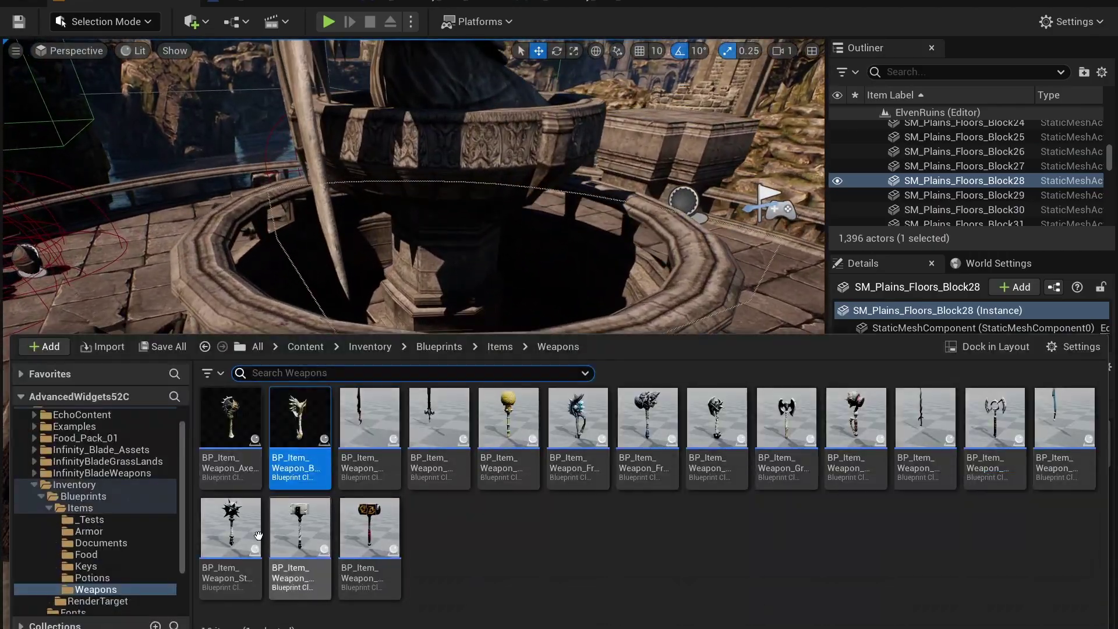
pyautogui.click(95, 578)
pyautogui.click(304, 425)
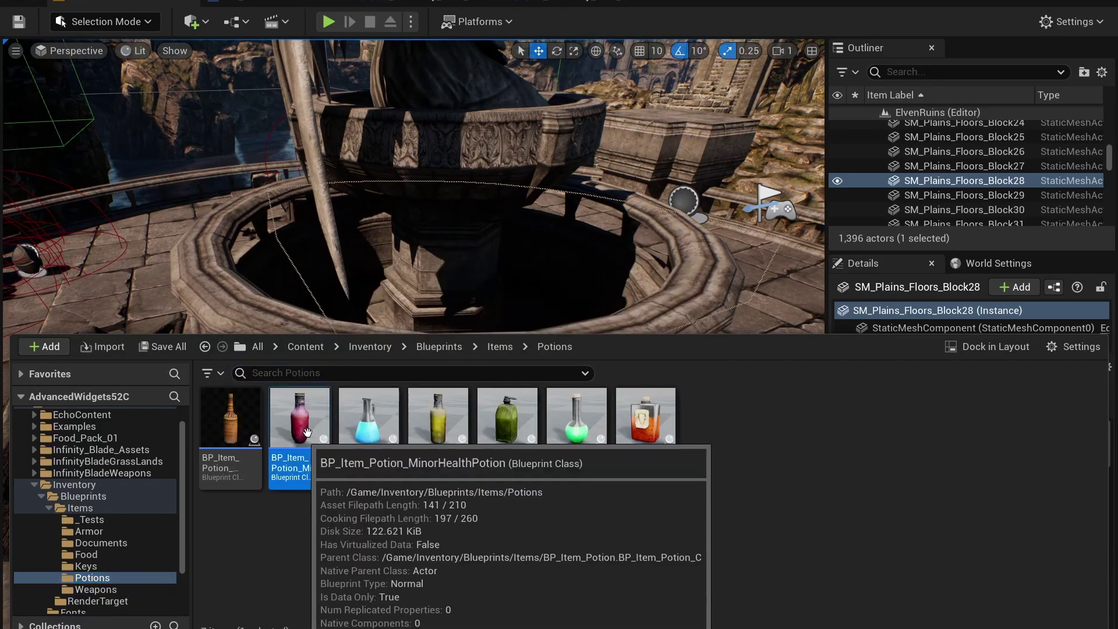
pyautogui.moveTo(307, 432); pyautogui.dragTo(325, 289)
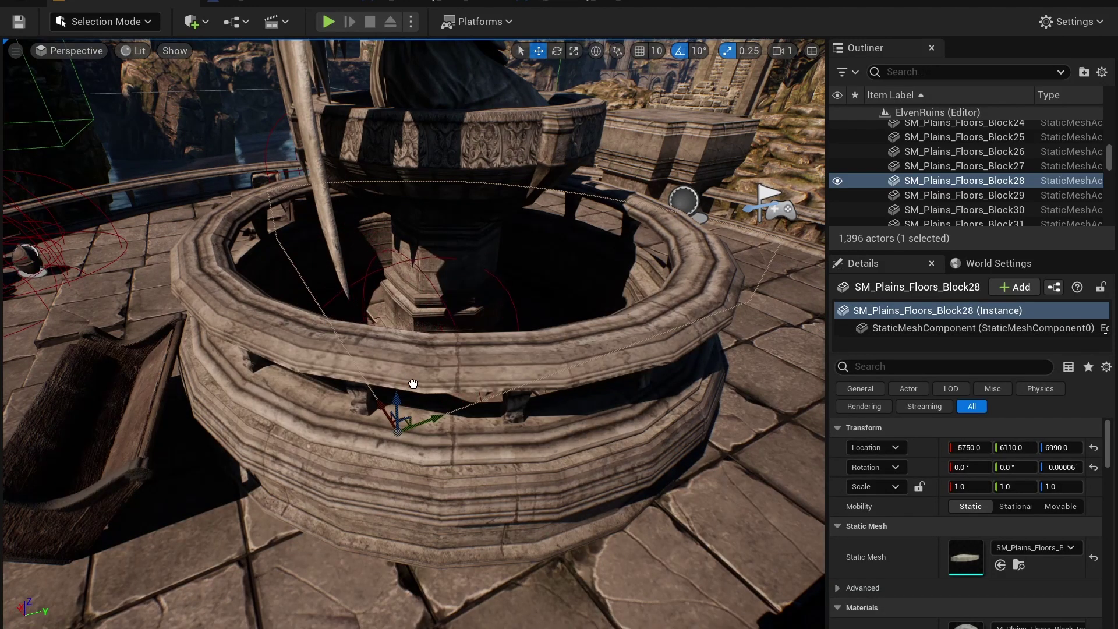
pyautogui.moveTo(401, 563); pyautogui.dragTo(486, 354)
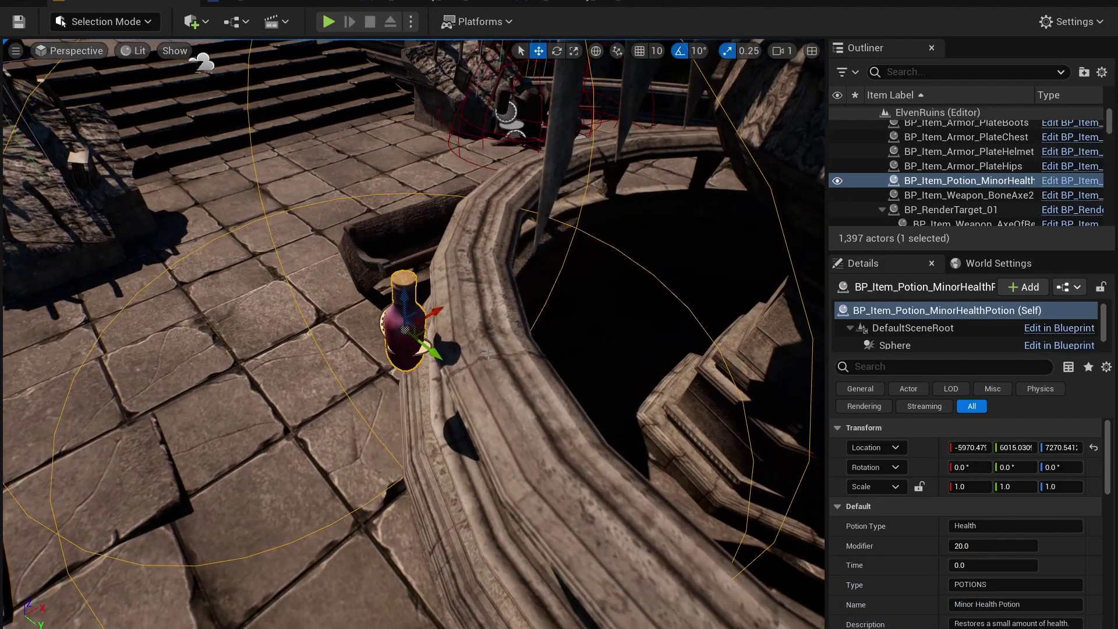
pyautogui.moveTo(442, 317); pyautogui.dragTo(472, 209)
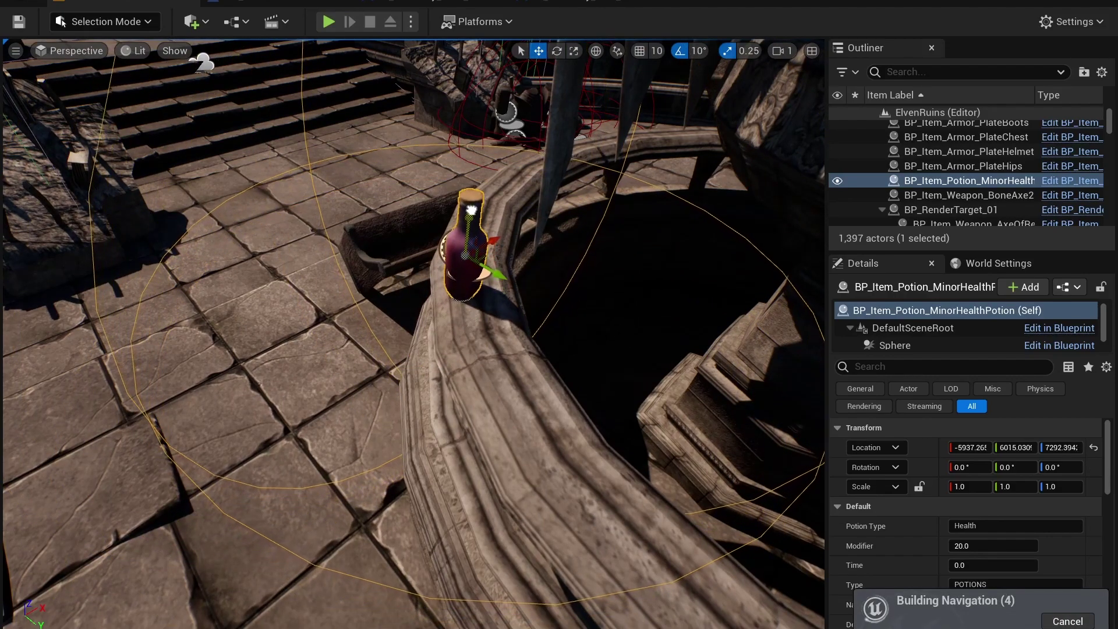
# Place the Watermelon blueprint from the Food folder on the rubble near the wooden crate at about X -5635, Y 3932, Z 7228
pyautogui.moveTo(345, 181); pyautogui.dragTo(303, 181, button='right')
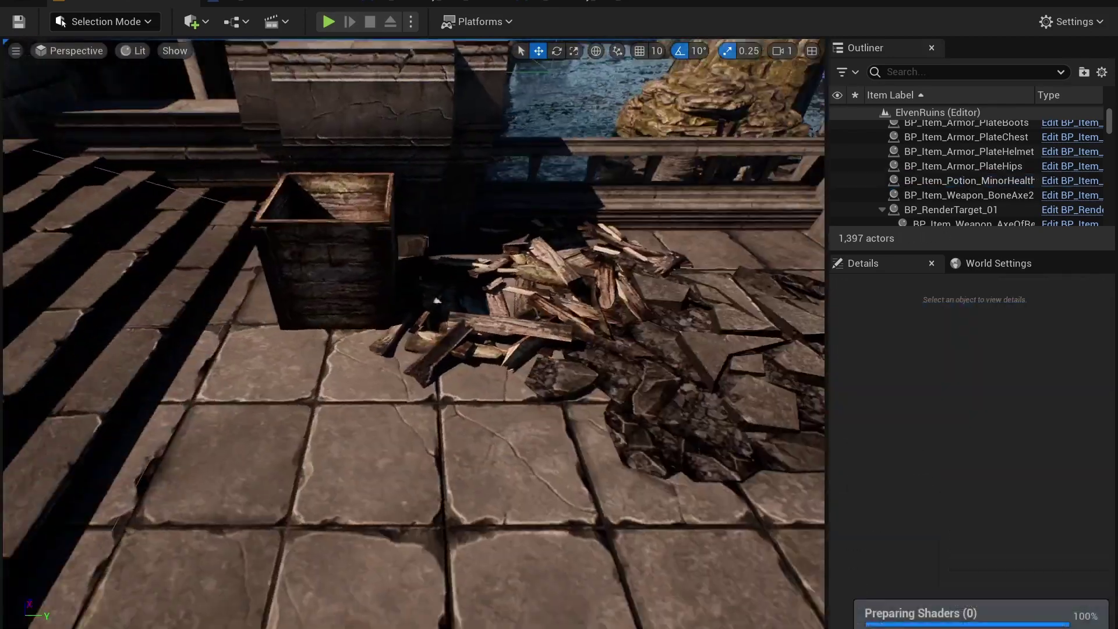
pyautogui.moveTo(407, 291); pyautogui.dragTo(501, 315, button='right')
pyautogui.moveTo(291, 183); pyautogui.dragTo(280, 184, button='right')
pyautogui.hotkey('ctrl', 'space')
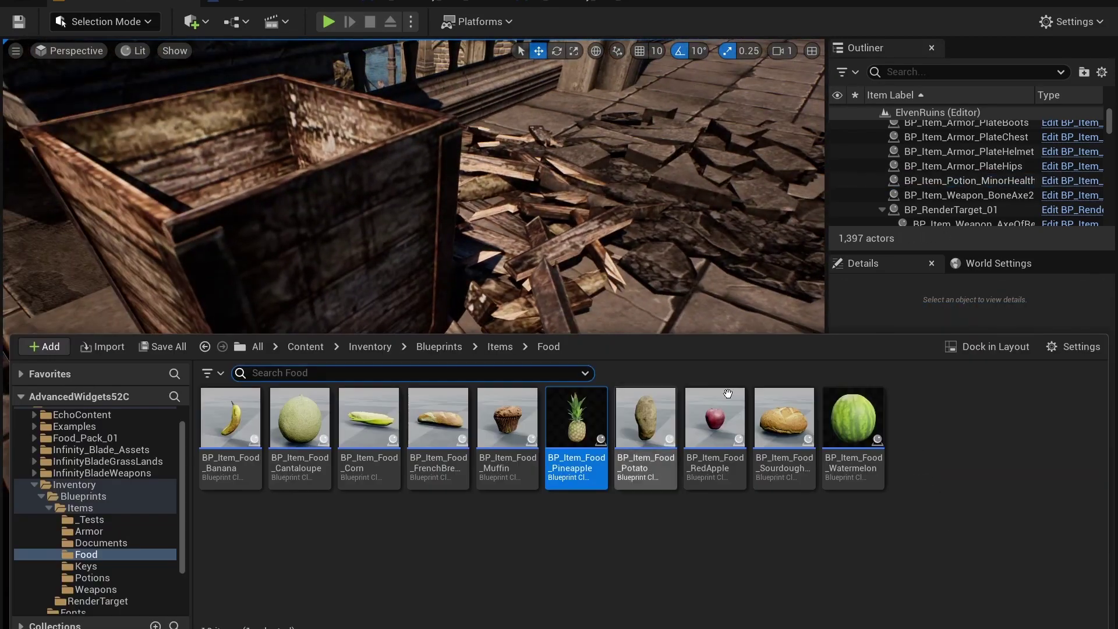
pyautogui.moveTo(873, 422); pyautogui.dragTo(455, 431)
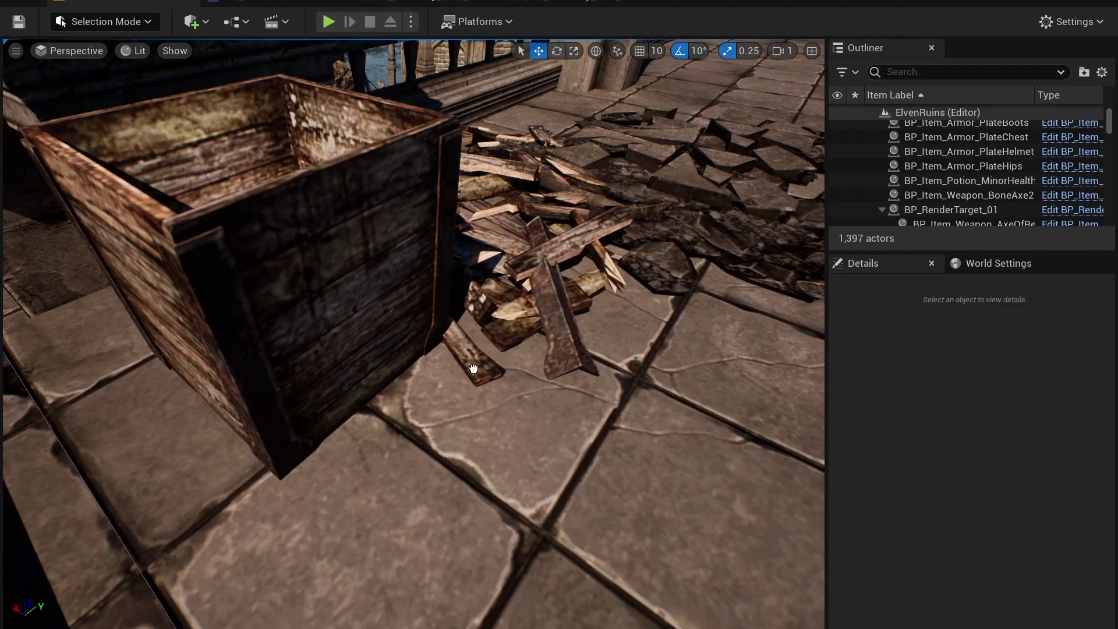
pyautogui.moveTo(701, 203); pyautogui.dragTo(702, 204)
# Move the watermelon off the rubble to the foot of the wooden crate
pyautogui.moveTo(623, 243)
pyautogui.mouseDown(button='right')
pyautogui.moveTo(647, 242)
pyautogui.moveTo(618, 224)
pyautogui.mouseUp(button='right')
pyautogui.moveTo(763, 277); pyautogui.dragTo(782, 278, button='right')
pyautogui.press('w')
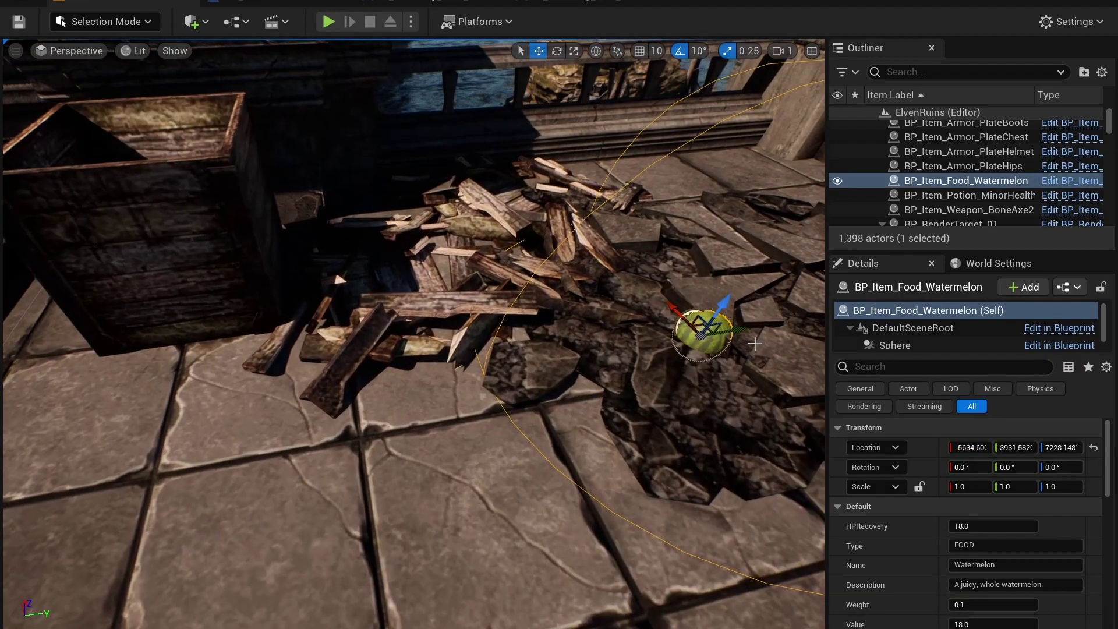
pyautogui.moveTo(743, 331); pyautogui.dragTo(240, 416)
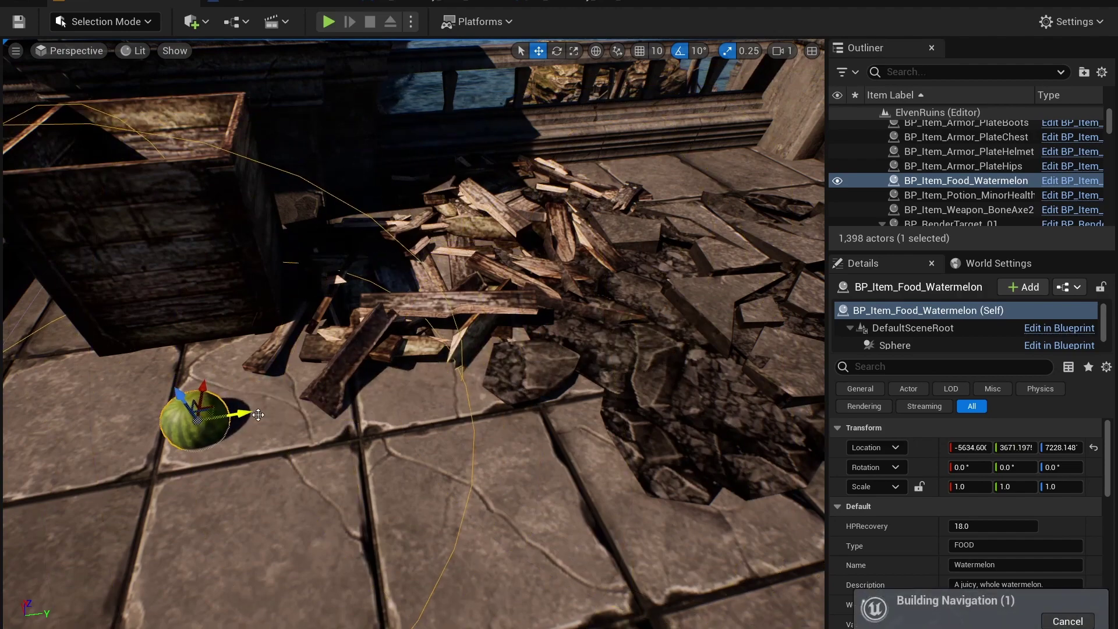
pyautogui.press('f')
pyautogui.press('w')
pyautogui.moveTo(402, 338)
pyautogui.mouseDown(button='right')
pyautogui.moveTo(402, 466)
pyautogui.moveTo(396, 329)
pyautogui.mouseUp(button='right')
pyautogui.press('s')
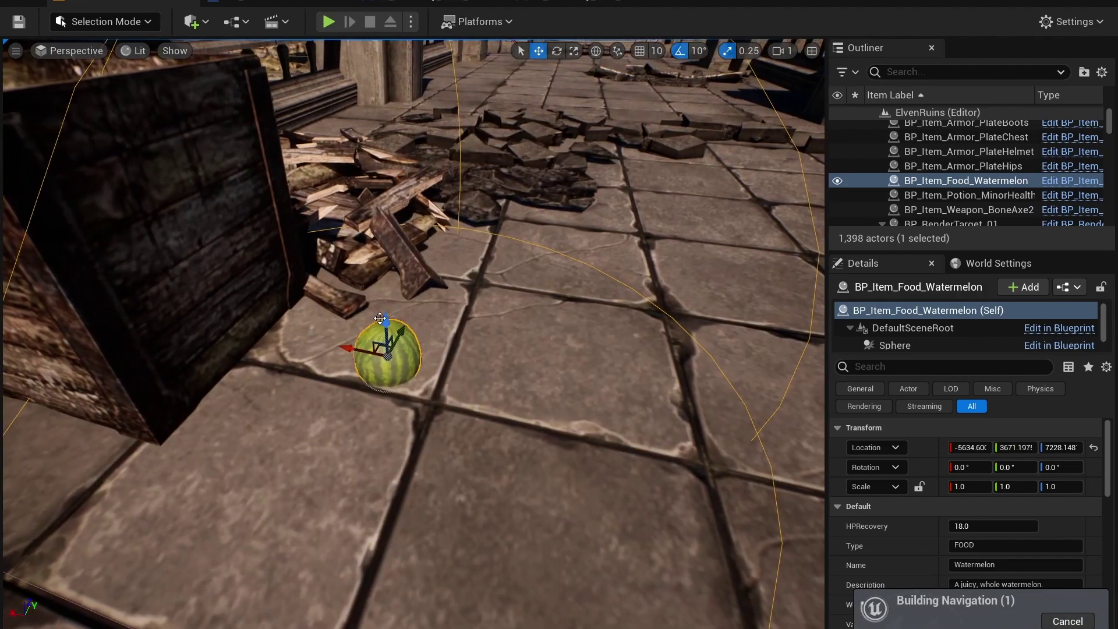
pyautogui.moveTo(384, 319); pyautogui.dragTo(299, 332)
# Duplicate the watermelon four times, lining copies up beside the crate at about Z 7242 and stacking the last on top at about Z 7259
pyautogui.keyDown('alt'); pyautogui.moveTo(228, 354); pyautogui.dragTo(272, 359); pyautogui.keyUp('alt')
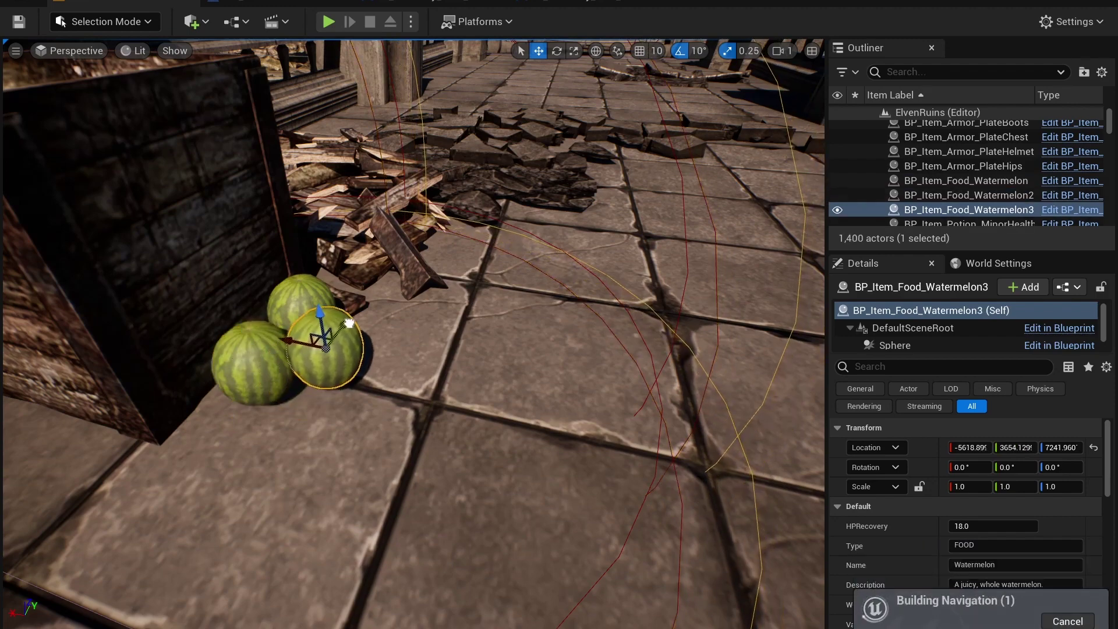
pyautogui.moveTo(350, 323); pyautogui.dragTo(161, 405)
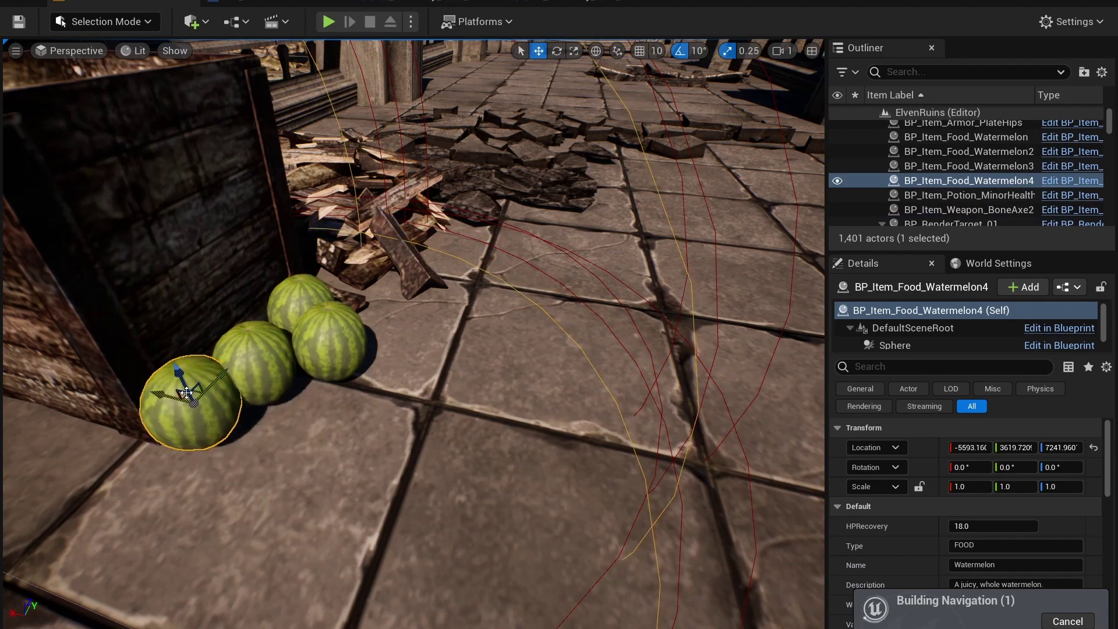
pyautogui.moveTo(220, 381); pyautogui.dragTo(237, 232)
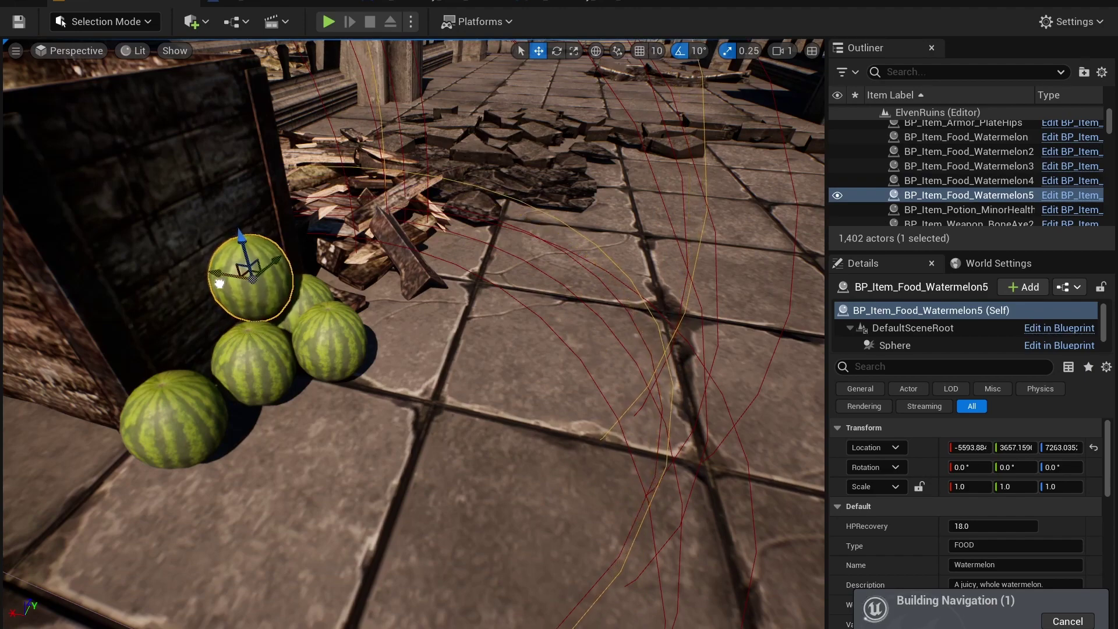
pyautogui.moveTo(220, 284); pyautogui.dragTo(224, 293)
pyautogui.moveTo(241, 244); pyautogui.dragTo(244, 254)
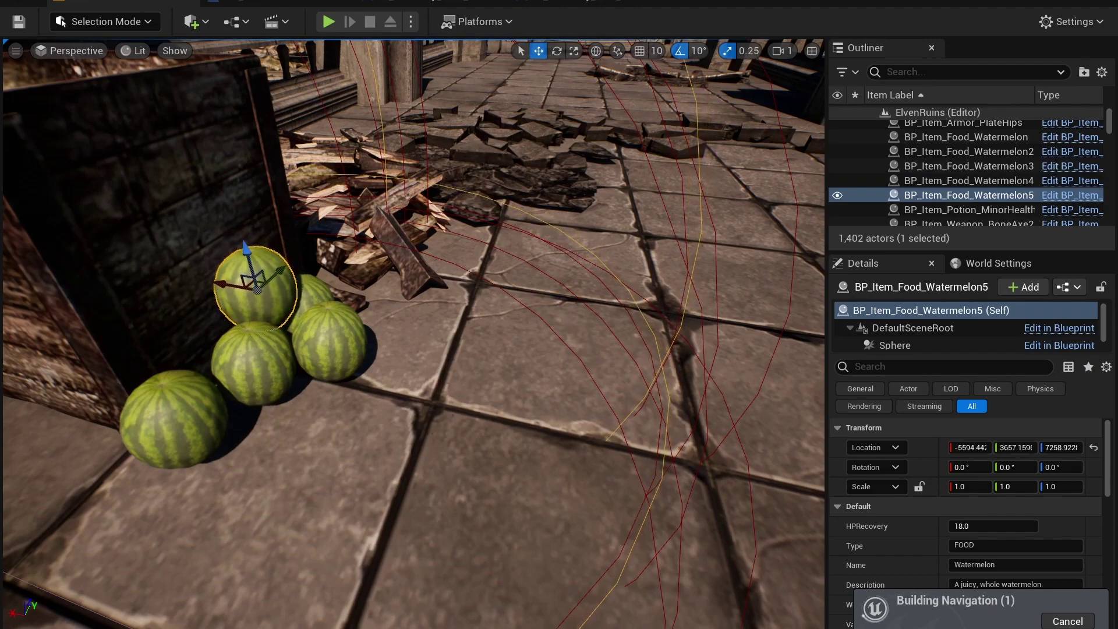
pyautogui.click(403, 205)
pyautogui.moveTo(403, 206); pyautogui.dragTo(257, 204, button='right')
pyautogui.moveTo(561, 151)
pyautogui.mouseDown(button='right')
pyautogui.moveTo(606, 157)
pyautogui.moveTo(559, 117)
pyautogui.moveTo(551, 139)
pyautogui.moveTo(561, 150)
pyautogui.mouseUp(button='right')
pyautogui.click(621, 193)
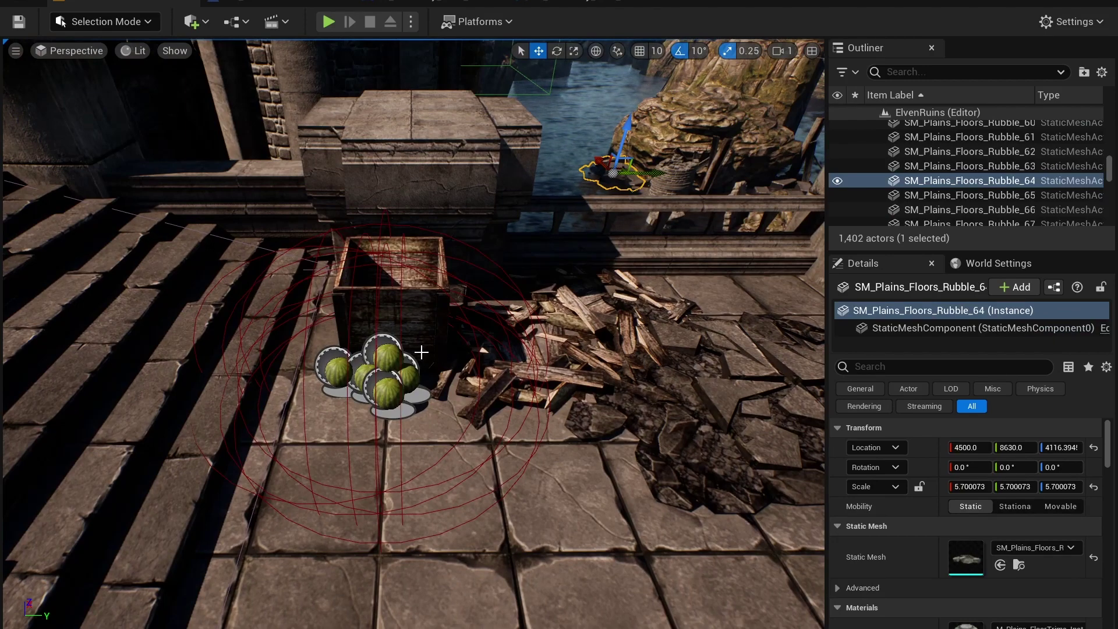
# Play the level in the editor and pick up the bone axe at the railing with the character
pyautogui.hotkey('alt', 'p')
pyautogui.click(389, 233)
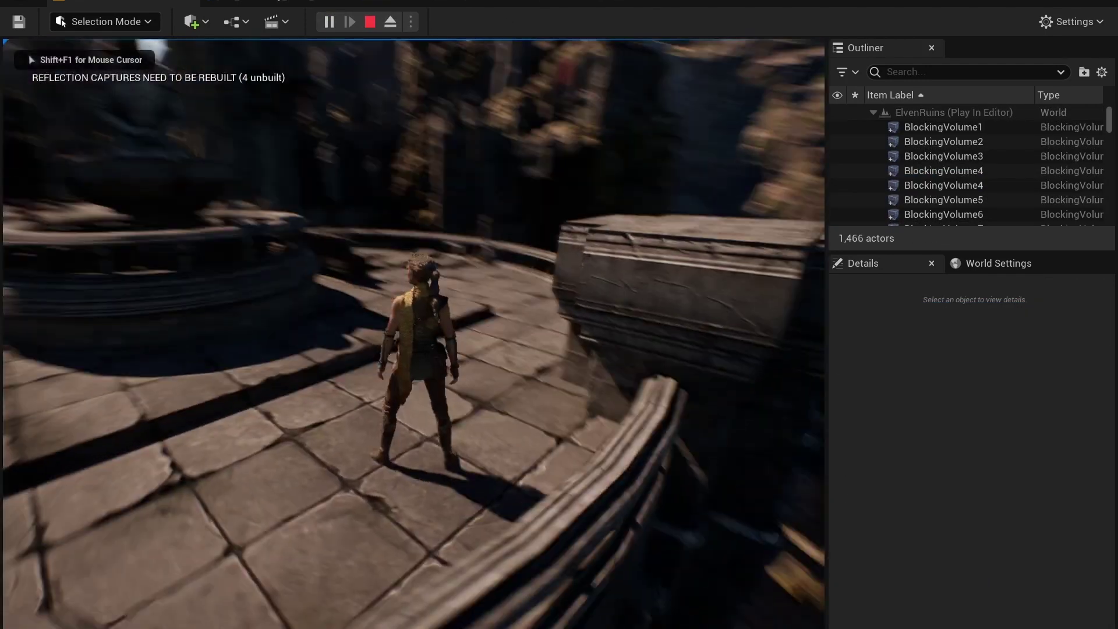
pyautogui.press('w')
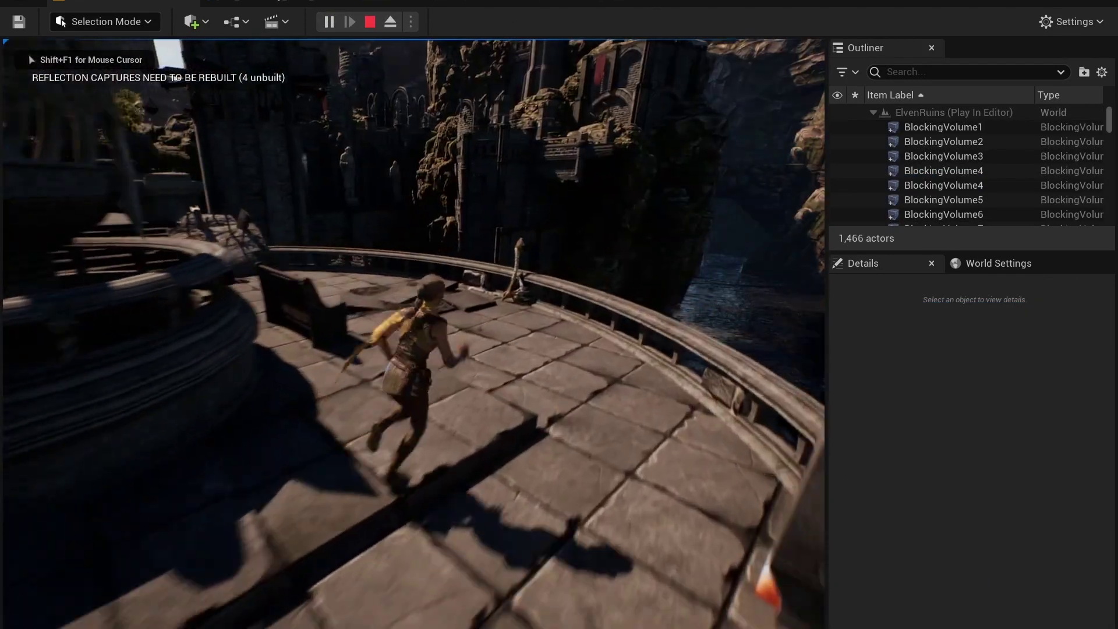
pyautogui.press('w')
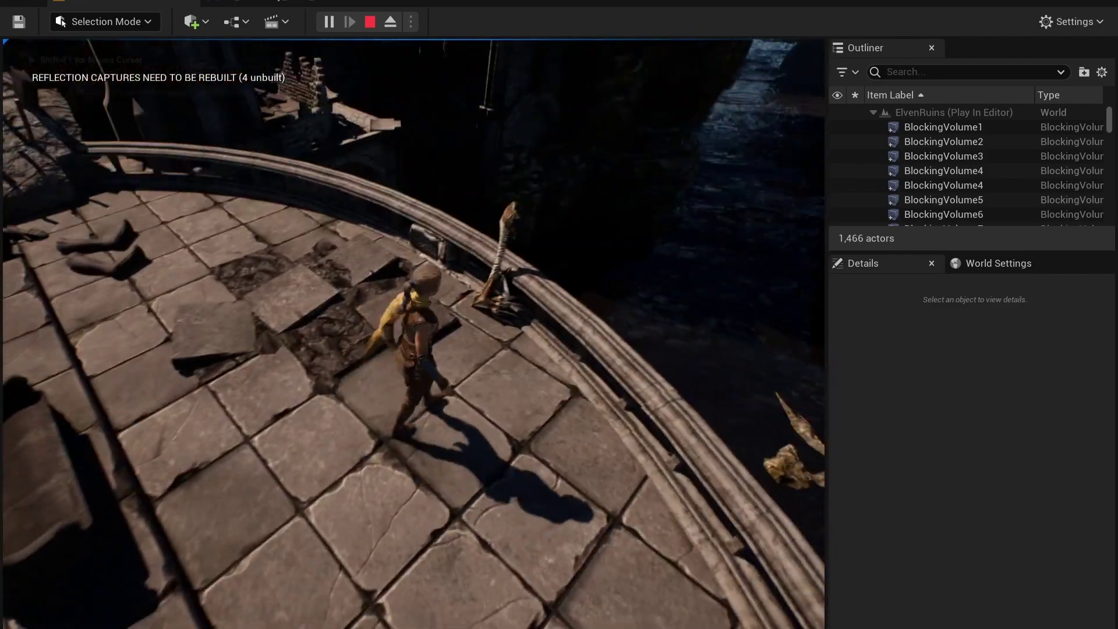
pyautogui.press('e')
# Collect the plate armor pieces, including the boots and gloves, from the floor beside the fountain with the character
pyautogui.press('w')
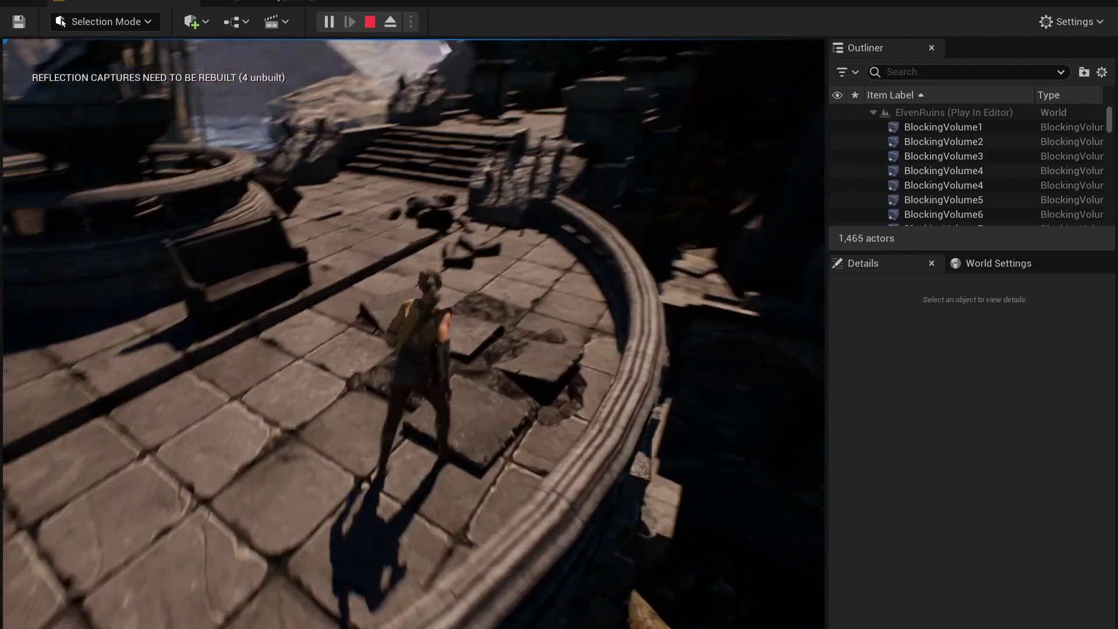
pyautogui.press('w')
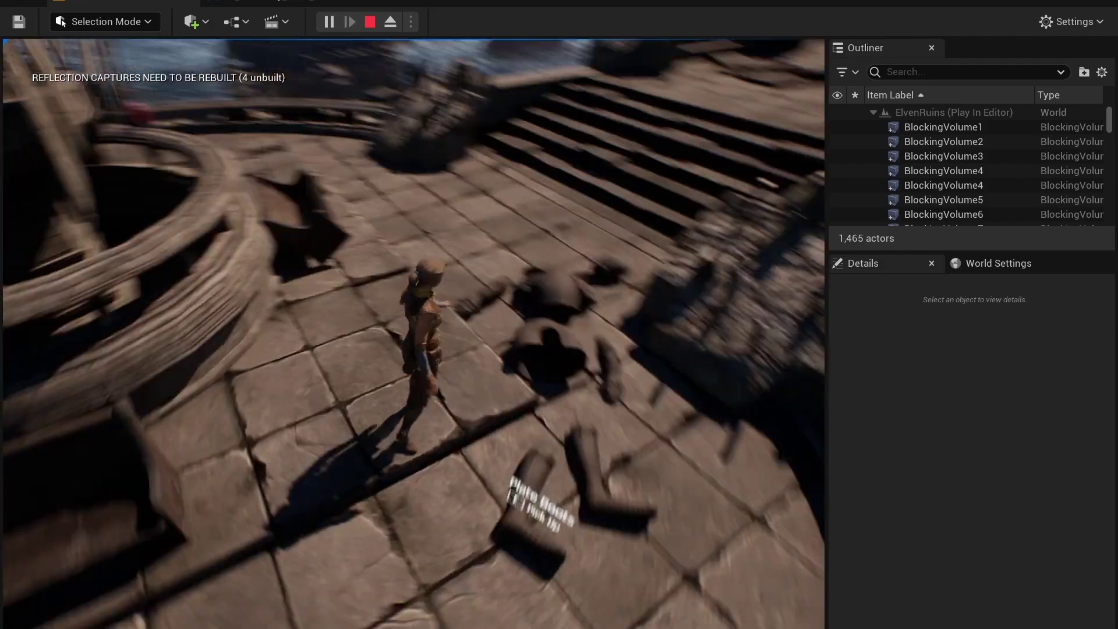
pyautogui.press('e')
pyautogui.press('w')
pyautogui.press('e')
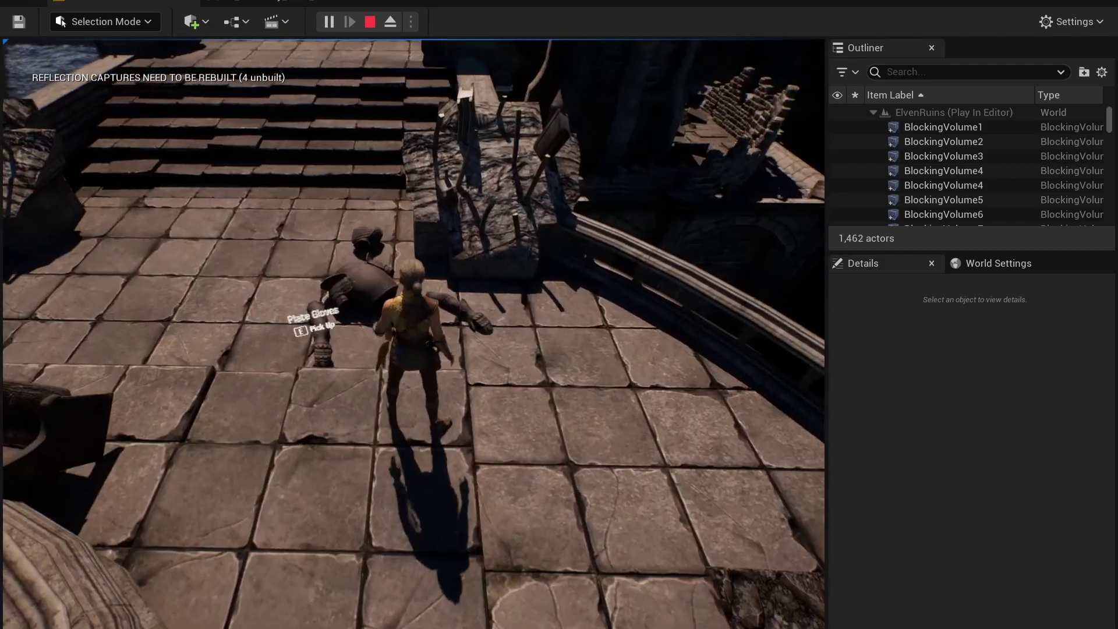
pyautogui.press('e')
pyautogui.press('e')
pyautogui.press('e')
pyautogui.press('e')
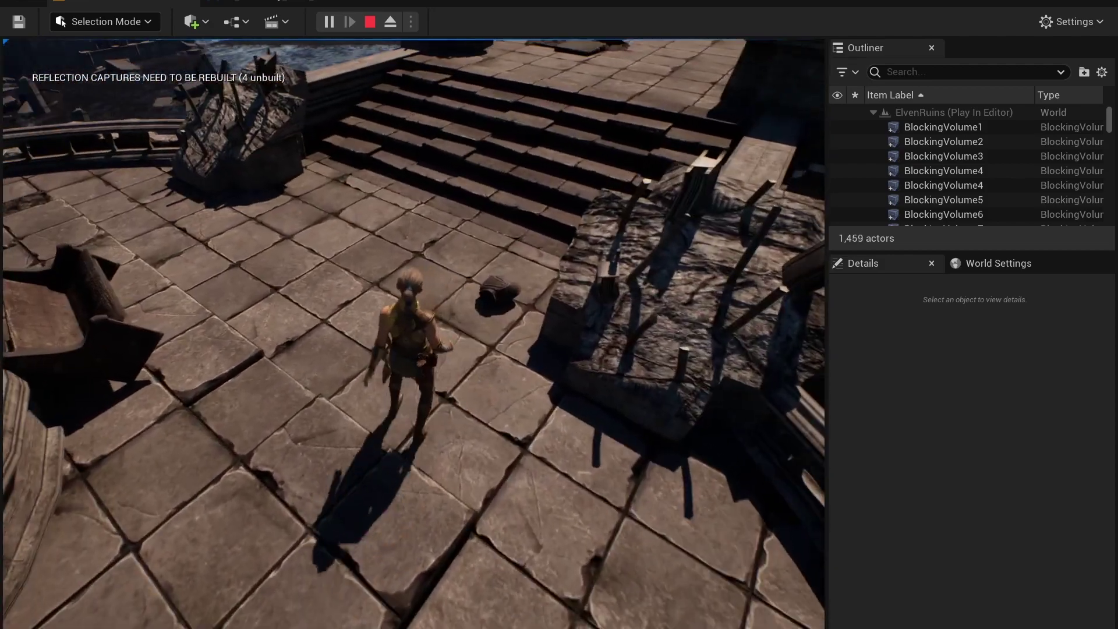
pyautogui.press('w')
pyautogui.press('e')
# Run the character up the stairs, picking up the black key and the watermelons beside the wooden crate
pyautogui.press('w')
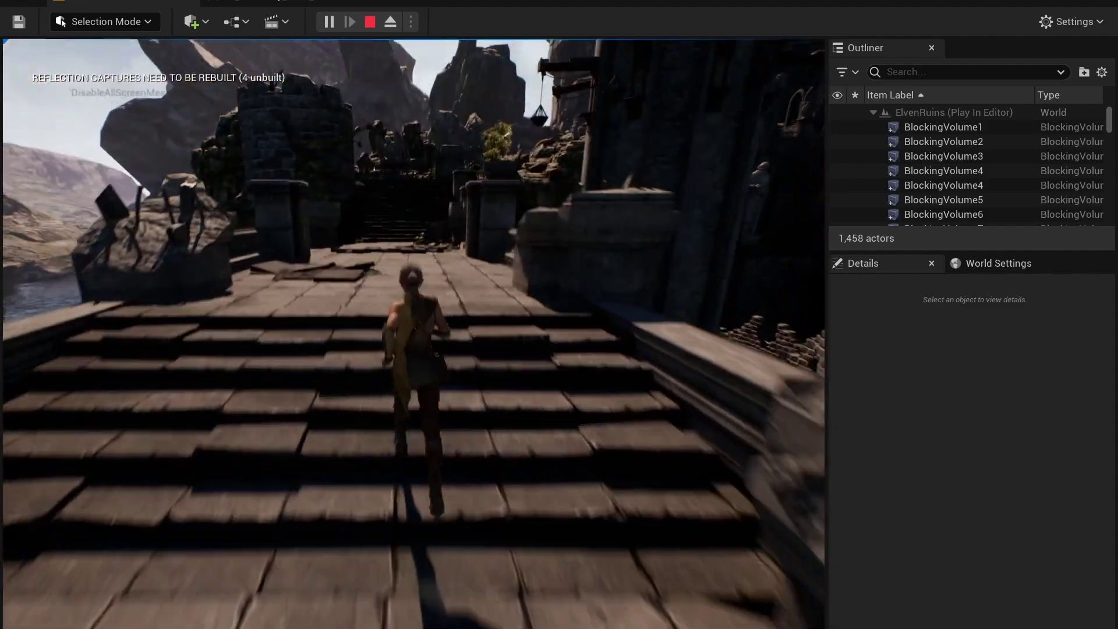
pyautogui.press('w')
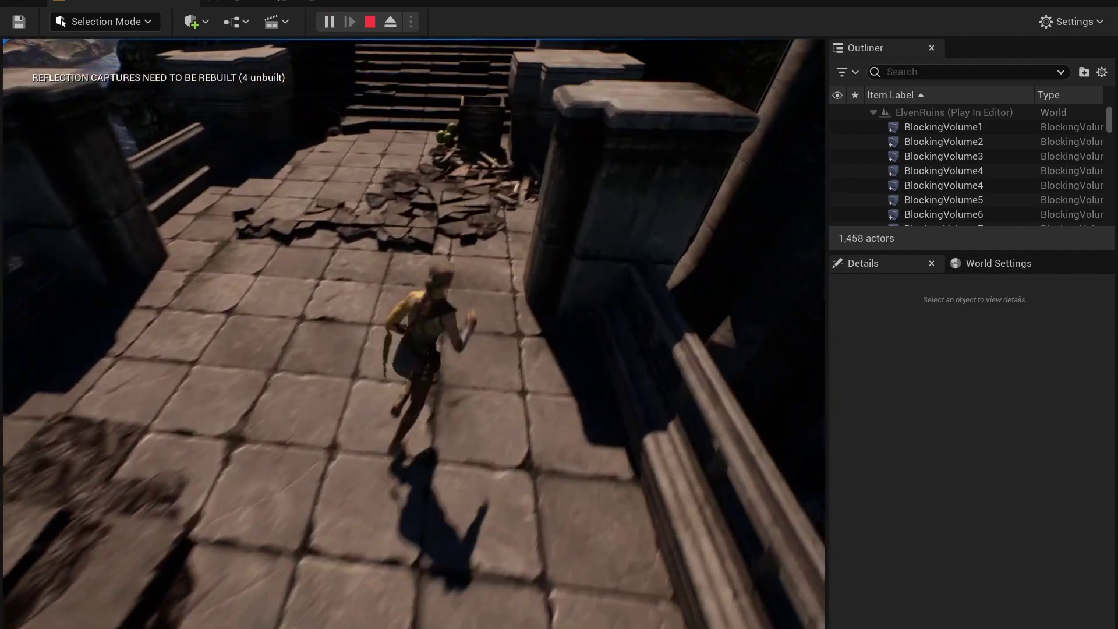
pyautogui.press('e')
pyautogui.press('w')
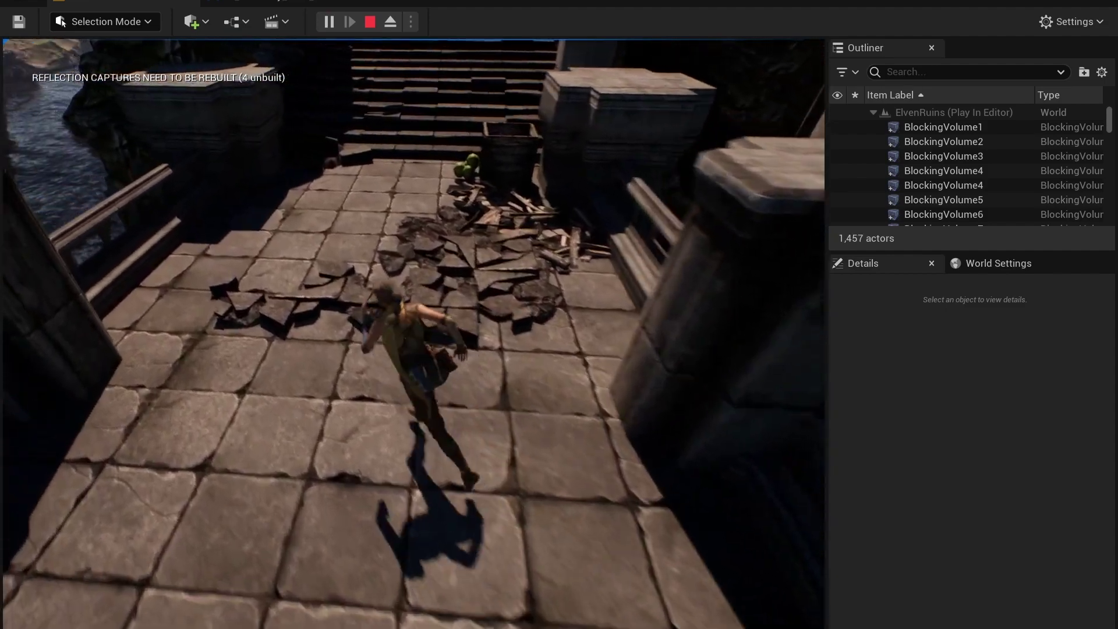
pyautogui.press('w')
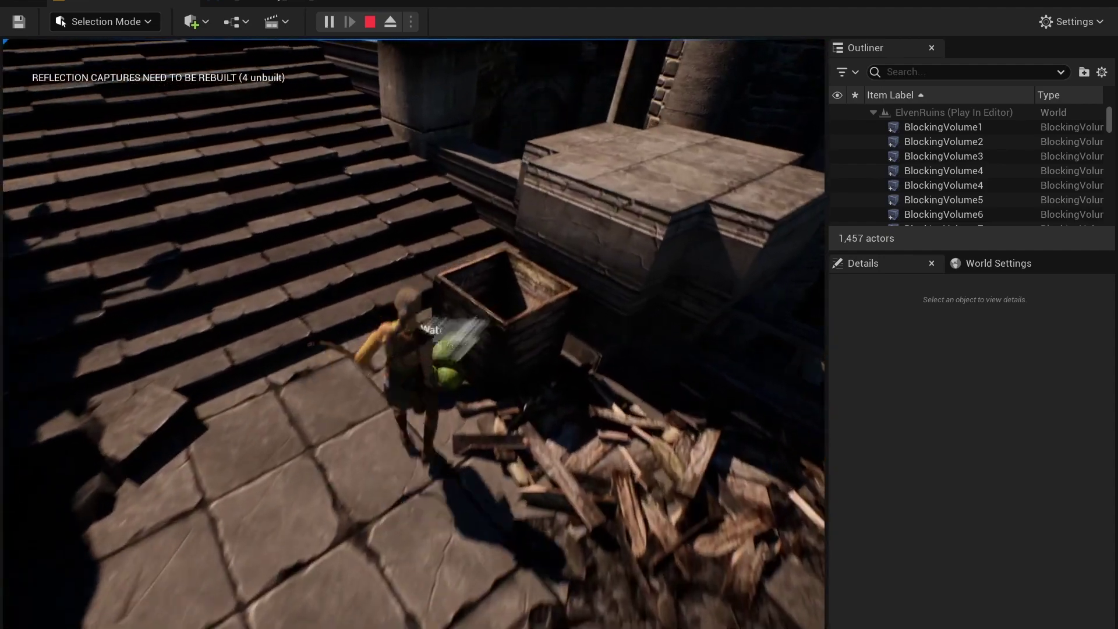
pyautogui.press('e')
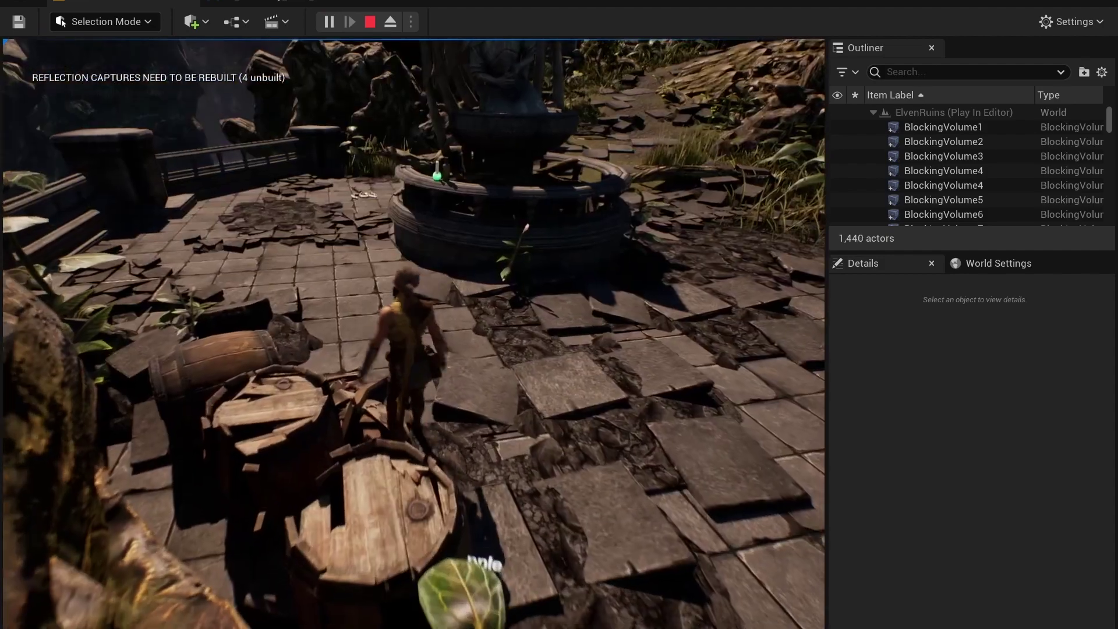
# Pick up the Regeneration Potion from the fountain rim and the silver axe near the fountain with the character
pyautogui.press('w')
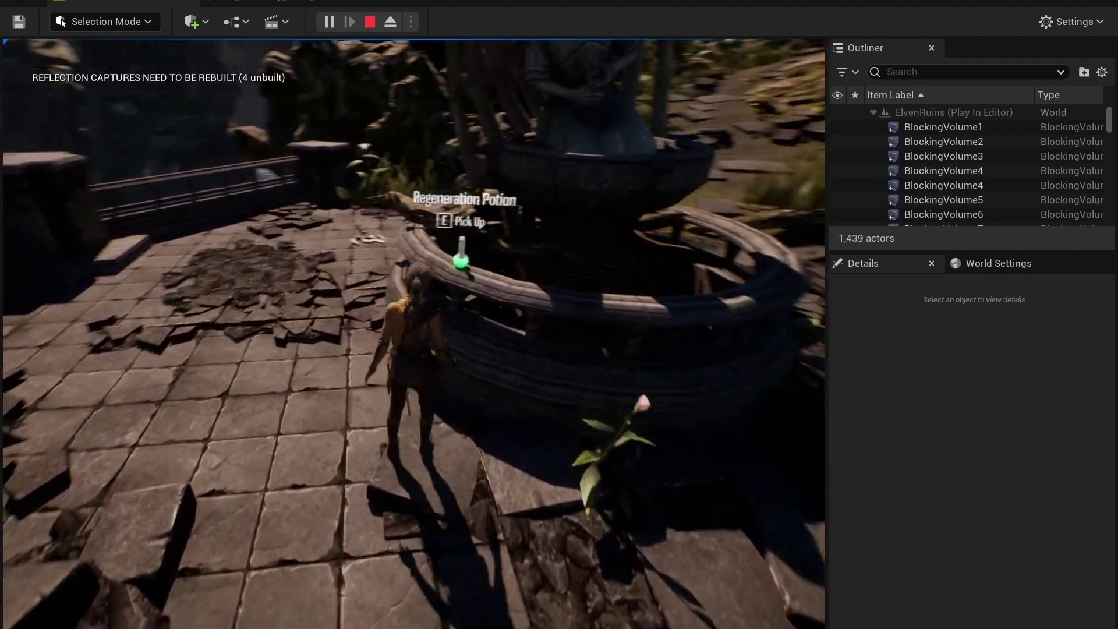
pyautogui.press('w')
pyautogui.press('e')
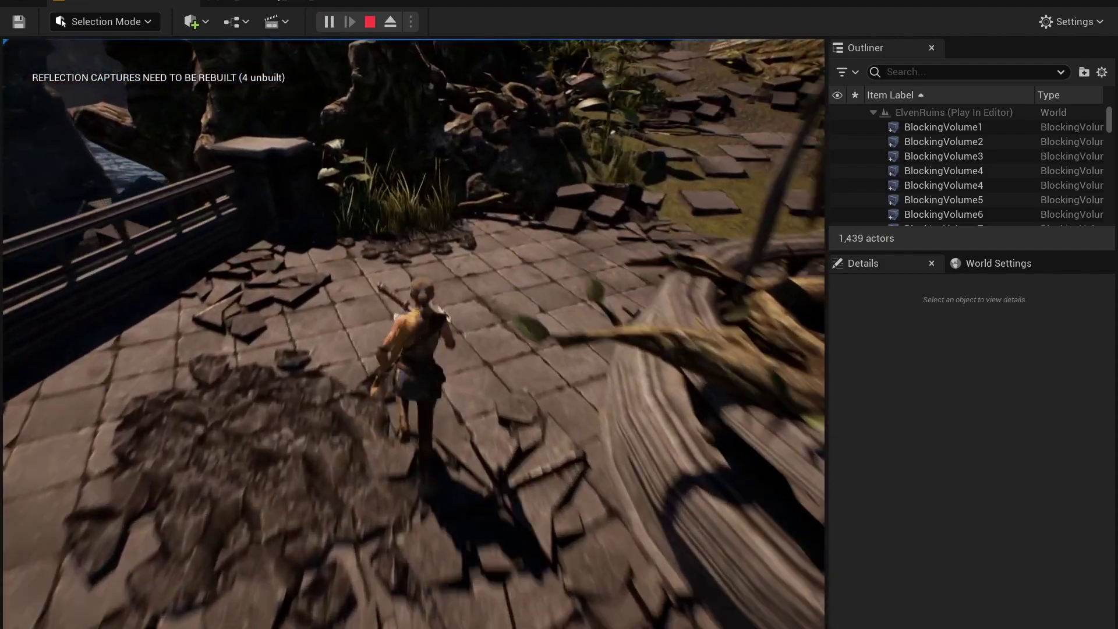
pyautogui.press('w')
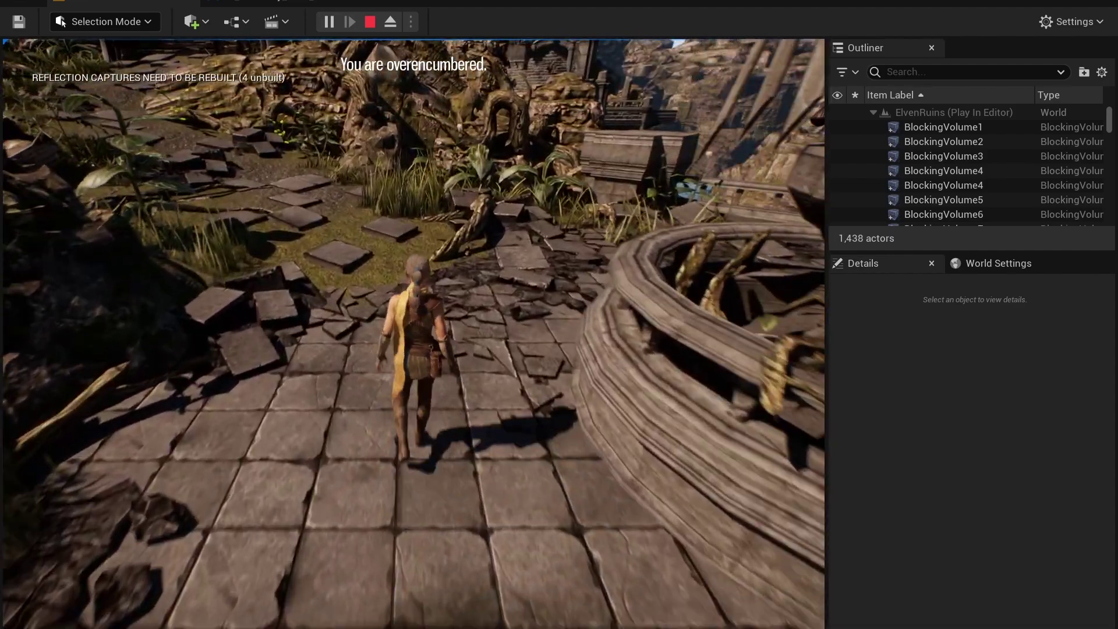
# Walk the character away from the fountain along the overgrown stone path beside the large fallen trunk
pyautogui.press('w')
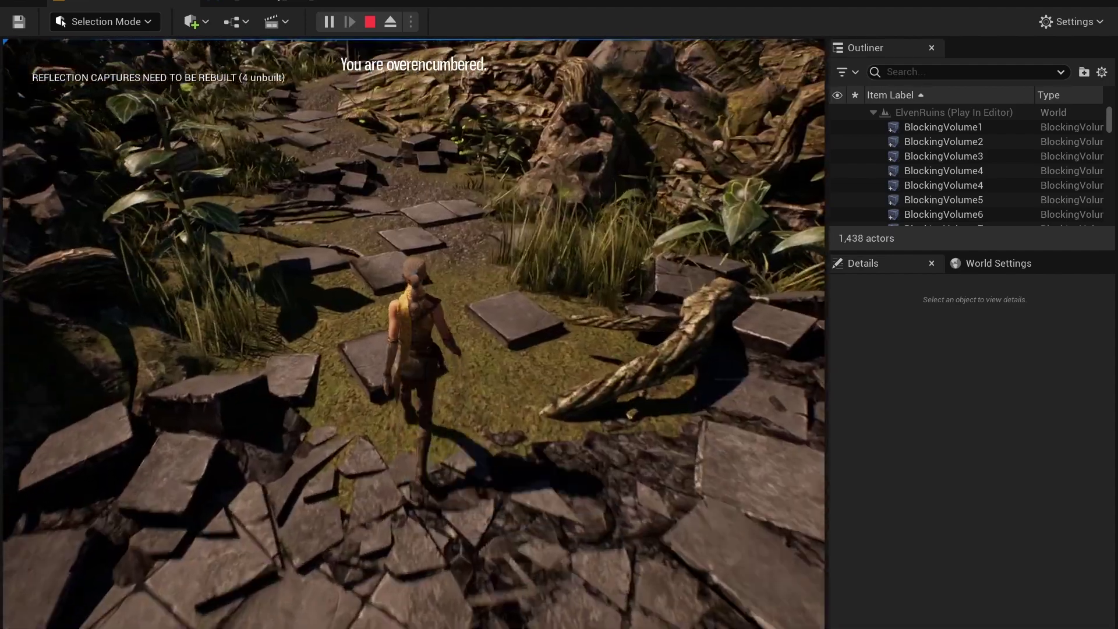
pyautogui.press('w')
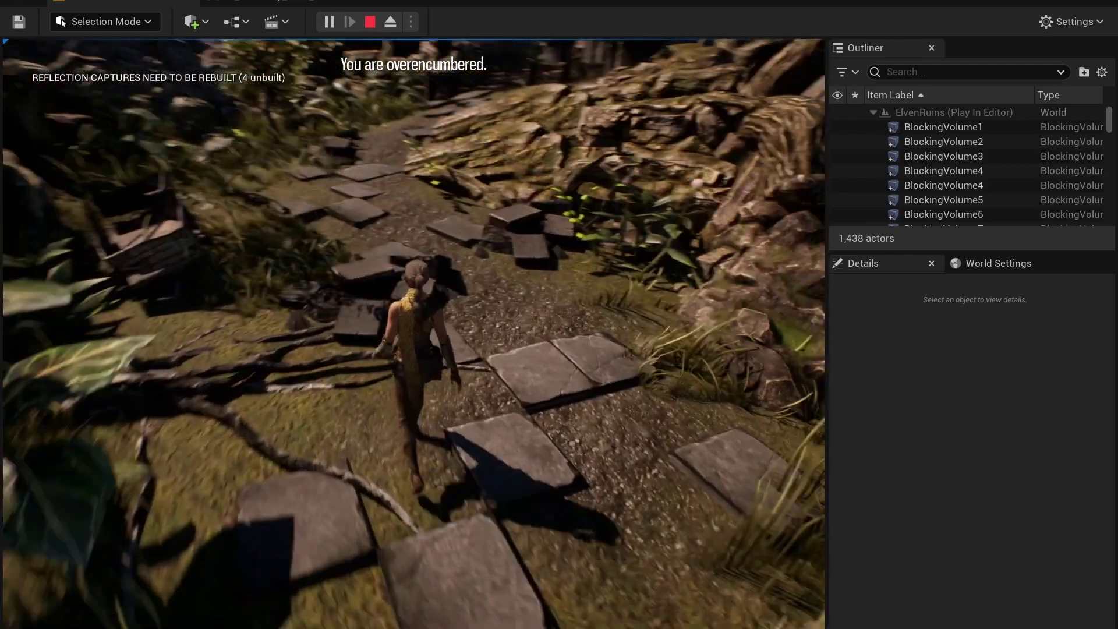
pyautogui.press('w')
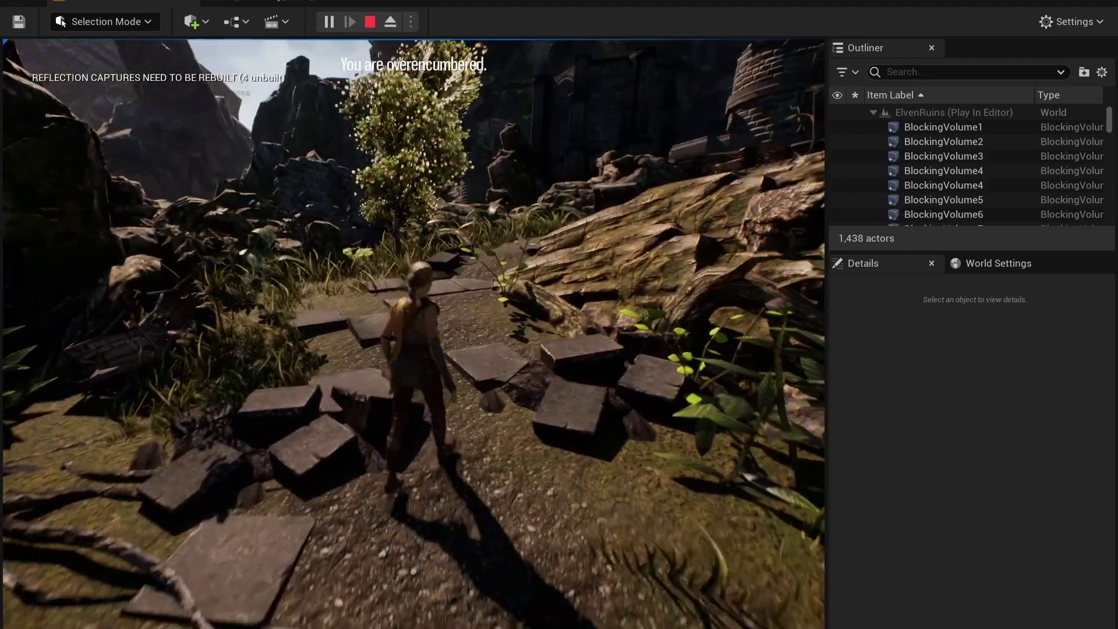
pyautogui.press('w')
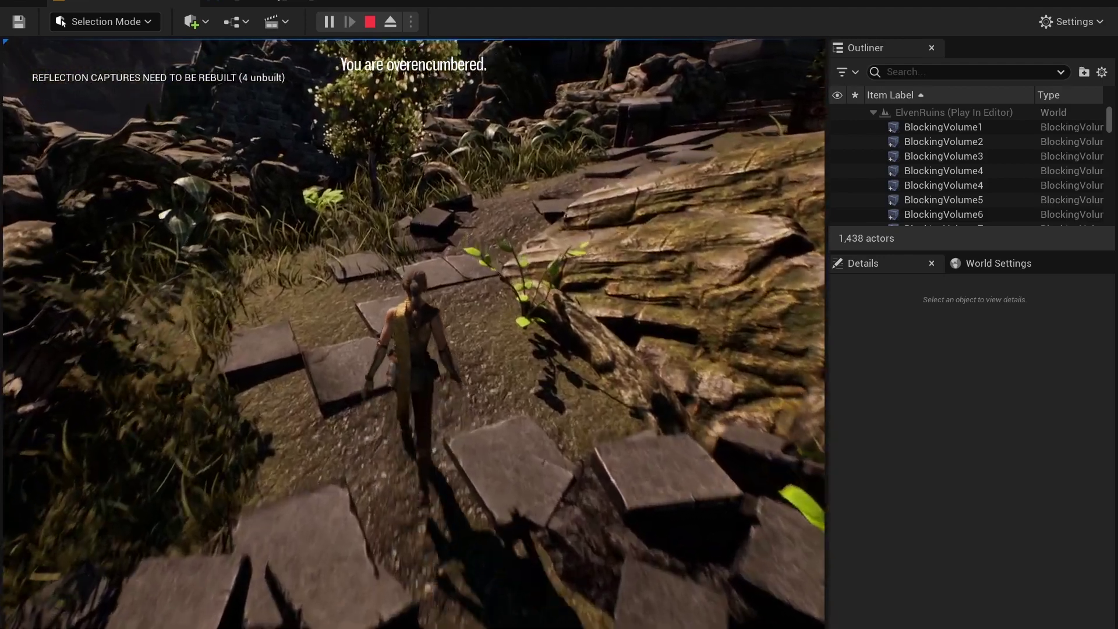
pyautogui.press('w')
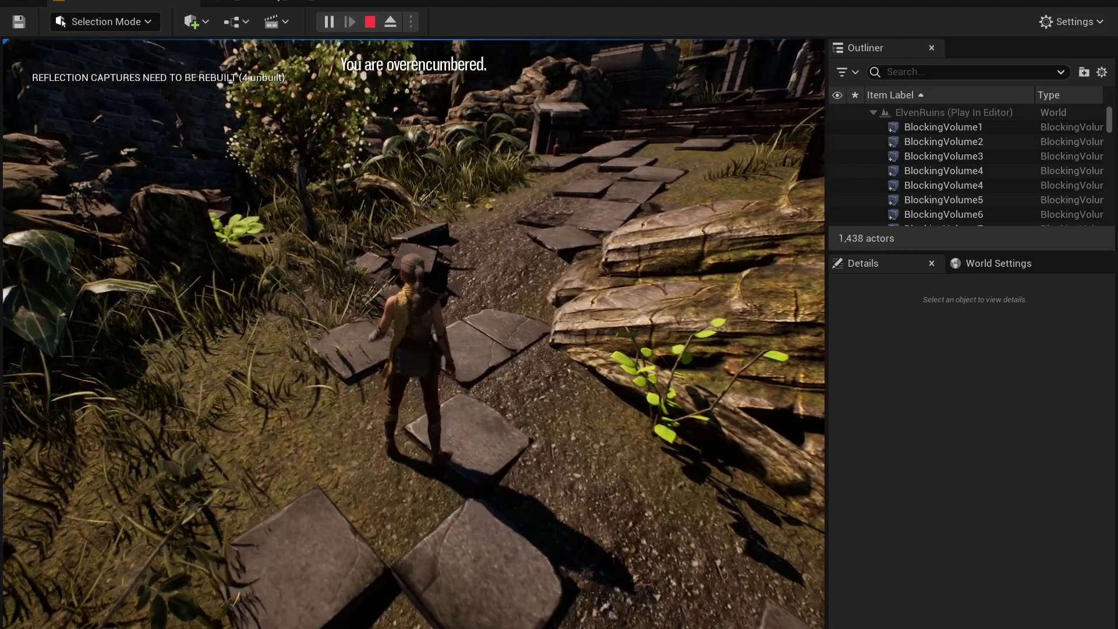
# Open the character's inventory and inspect the plate boots, watermelon and red apple, rotating the watermelon preview
pyautogui.press('i')
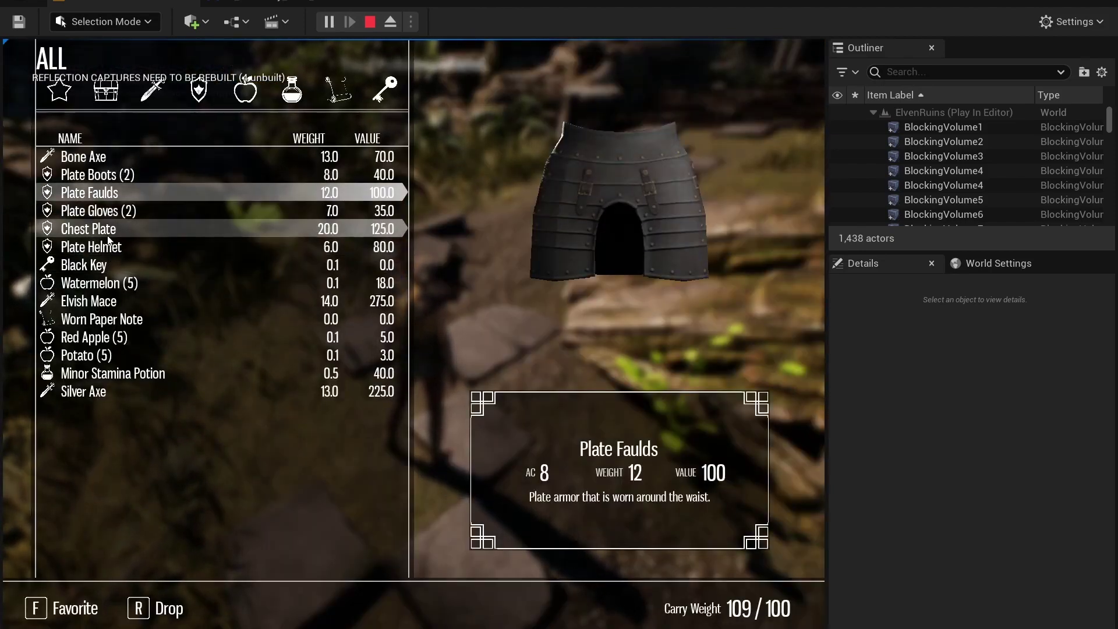
pyautogui.click(128, 177)
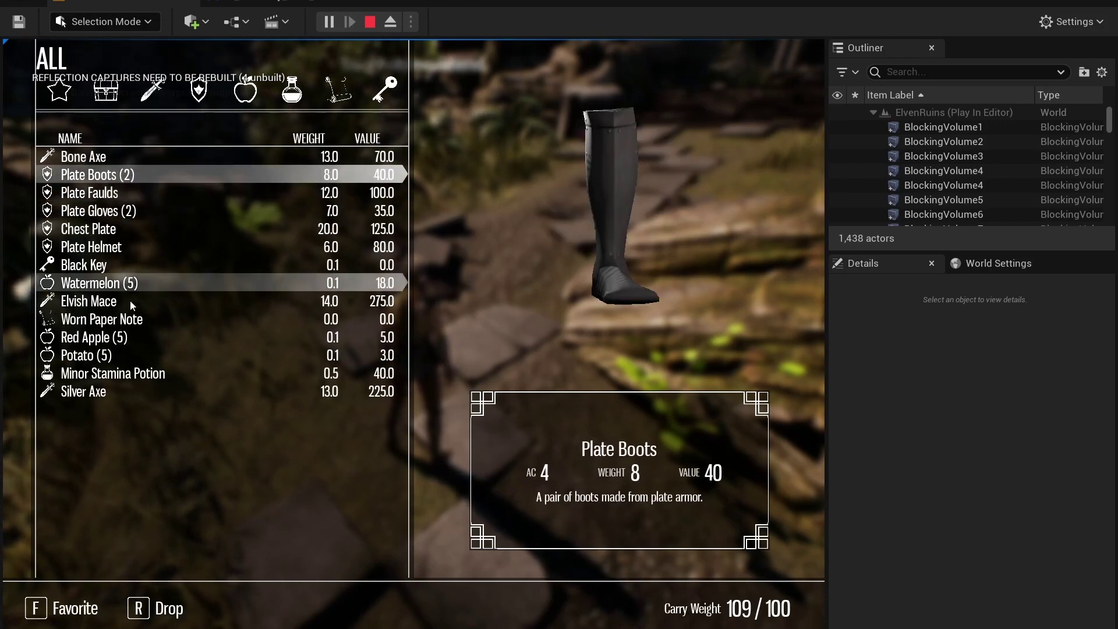
pyautogui.click(121, 285)
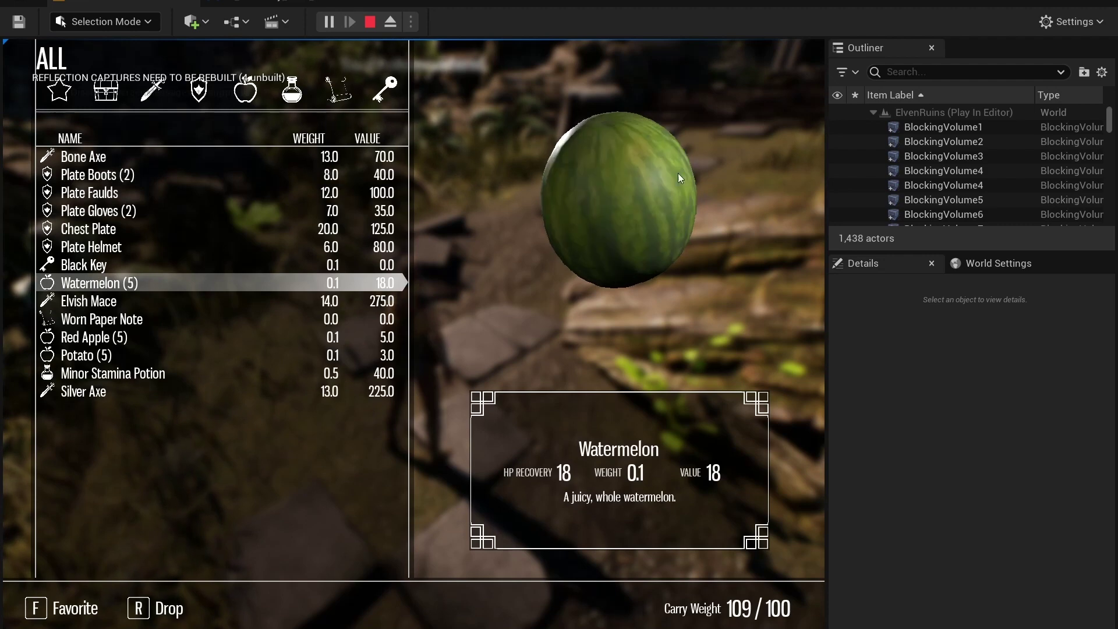
pyautogui.moveTo(678, 173); pyautogui.dragTo(770, 152)
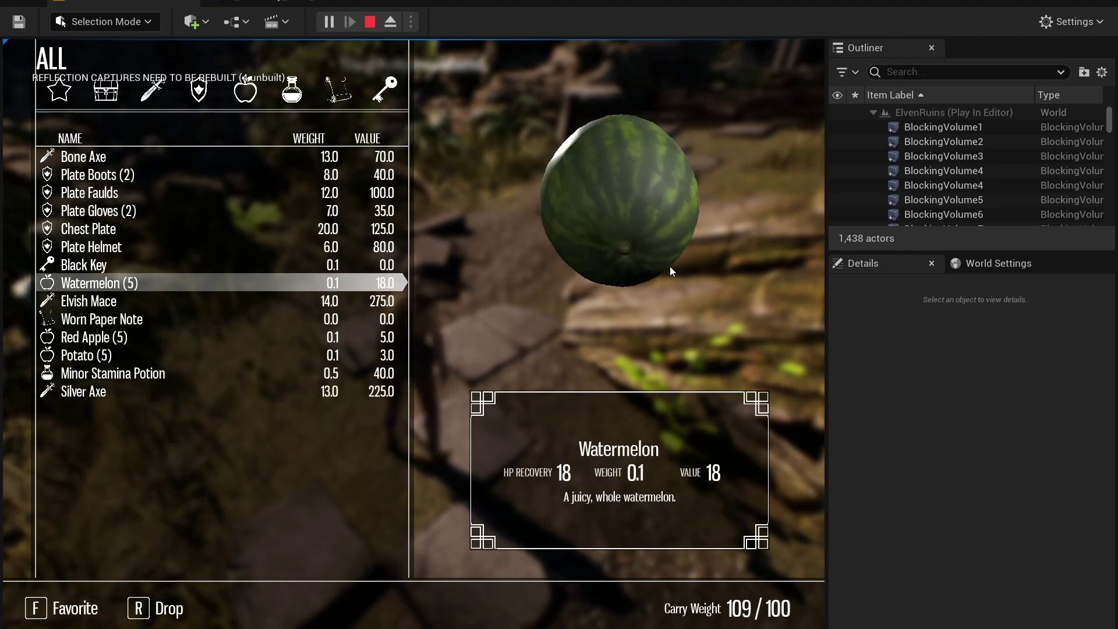
pyautogui.click(201, 337)
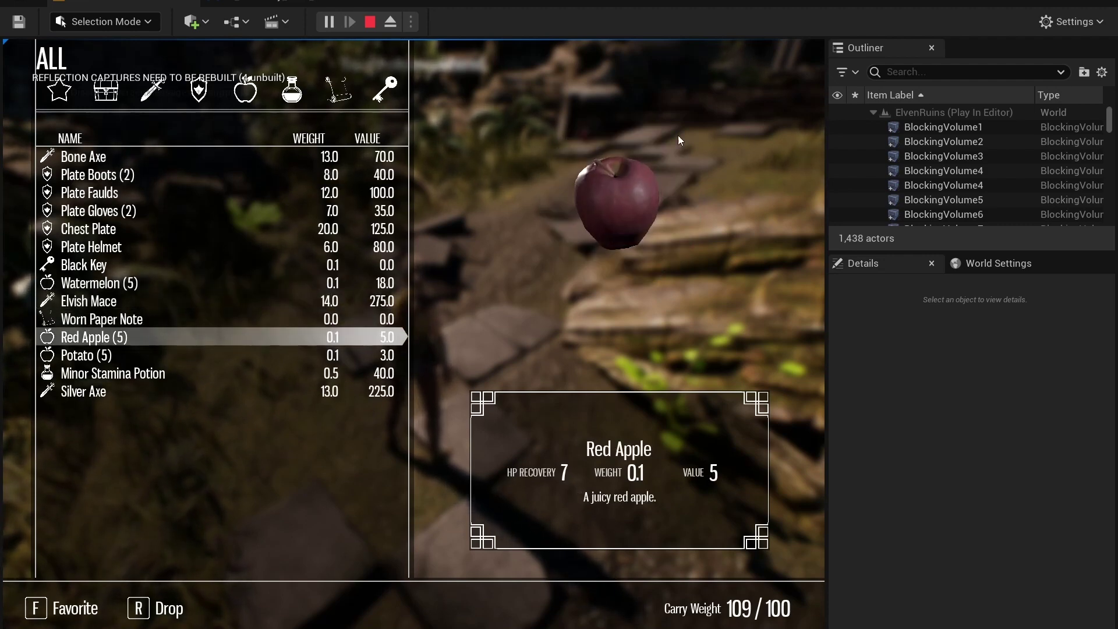
# Browse the inventory's Weapons, Armor and Food categories, then return to the list of all items
pyautogui.click(139, 93)
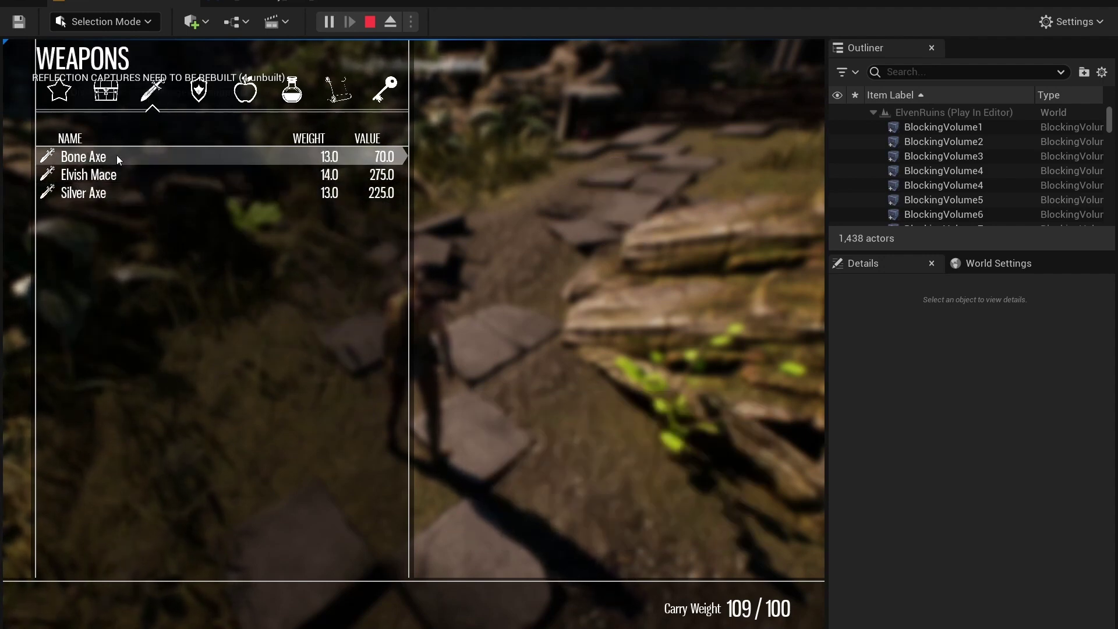
pyautogui.click(198, 90)
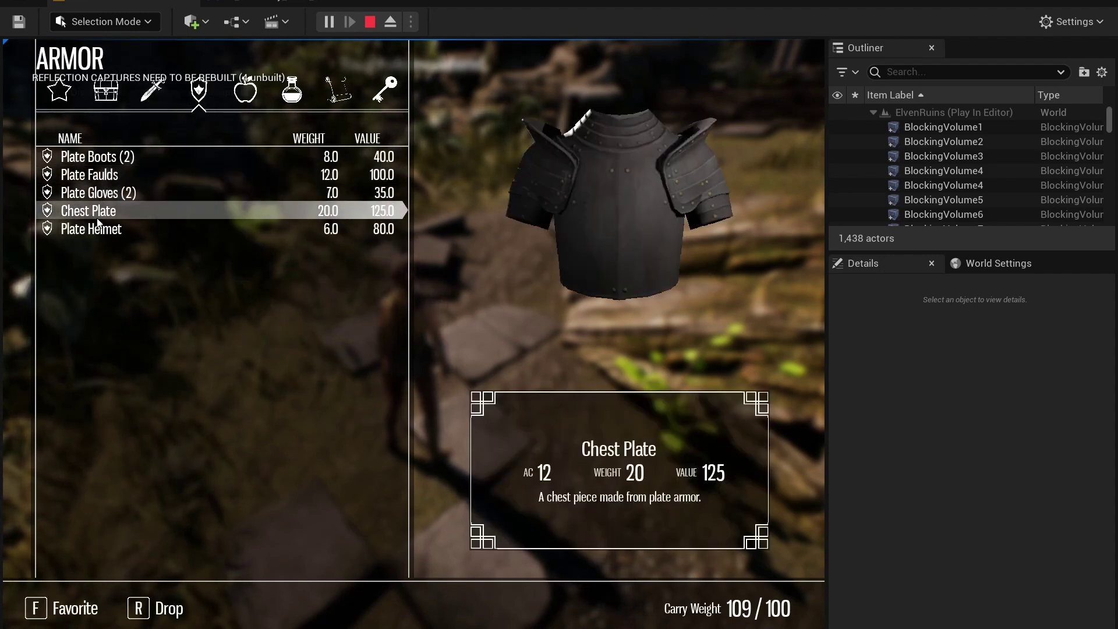
pyautogui.click(246, 92)
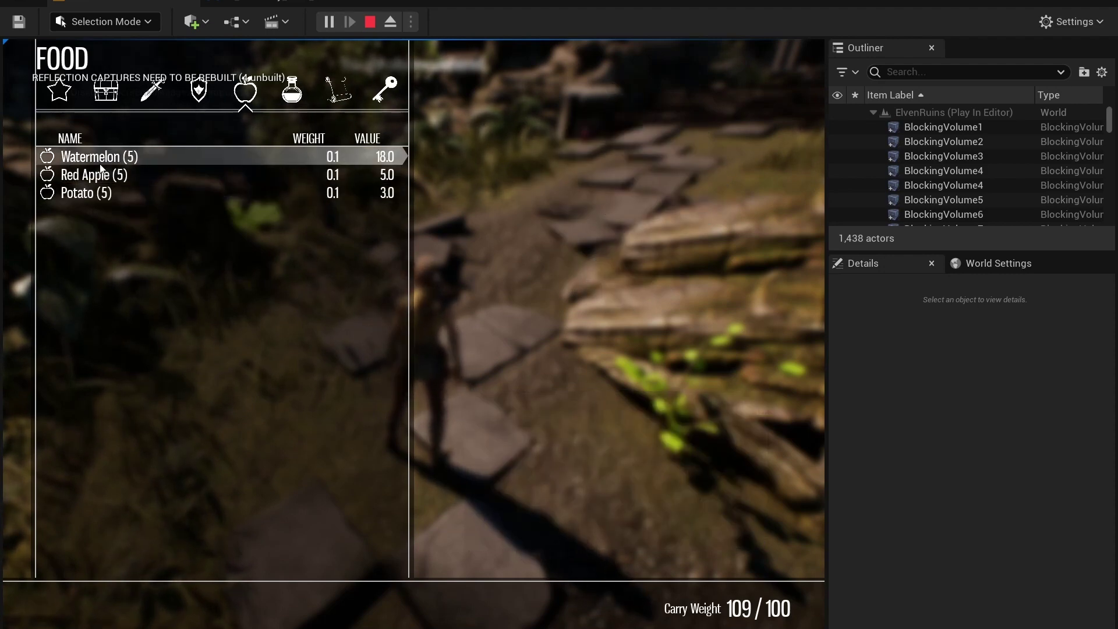
pyautogui.click(101, 188)
pyautogui.click(113, 101)
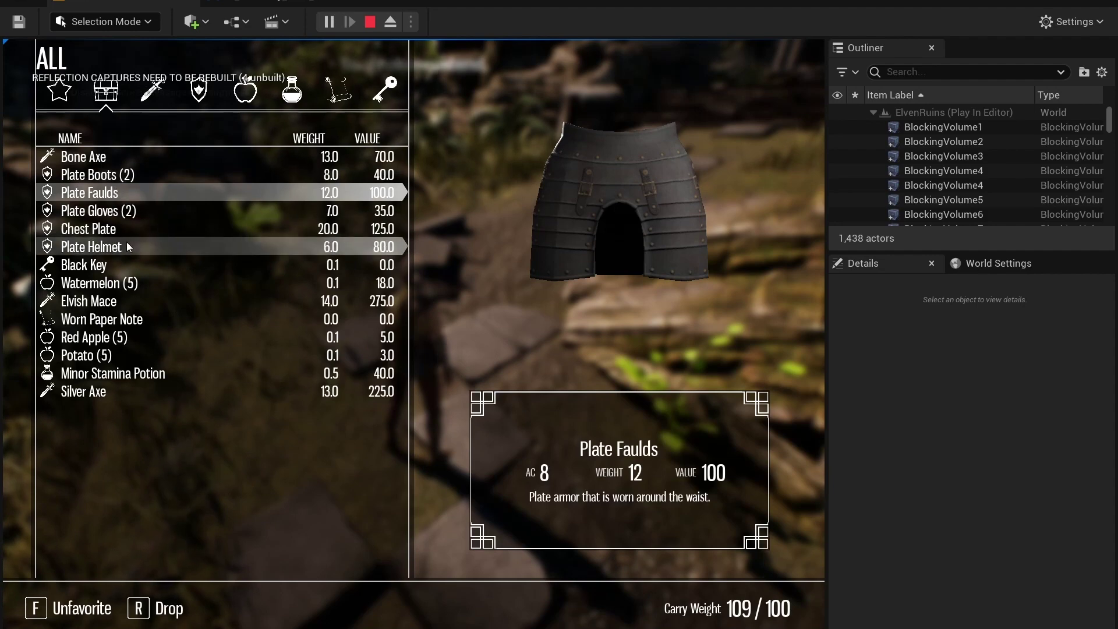
# Favorite the plate faulds, plate helmet, Elvish Mace and red apples, then remove the mace from the Favorites category
pyautogui.press('f')
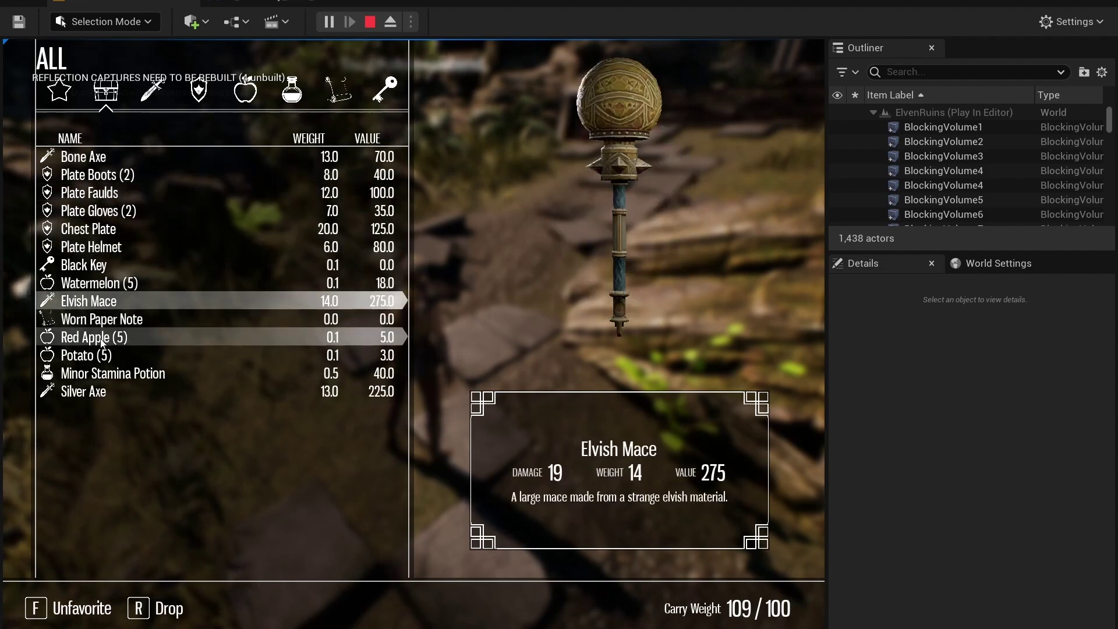
pyautogui.click(100, 339)
pyautogui.press('f')
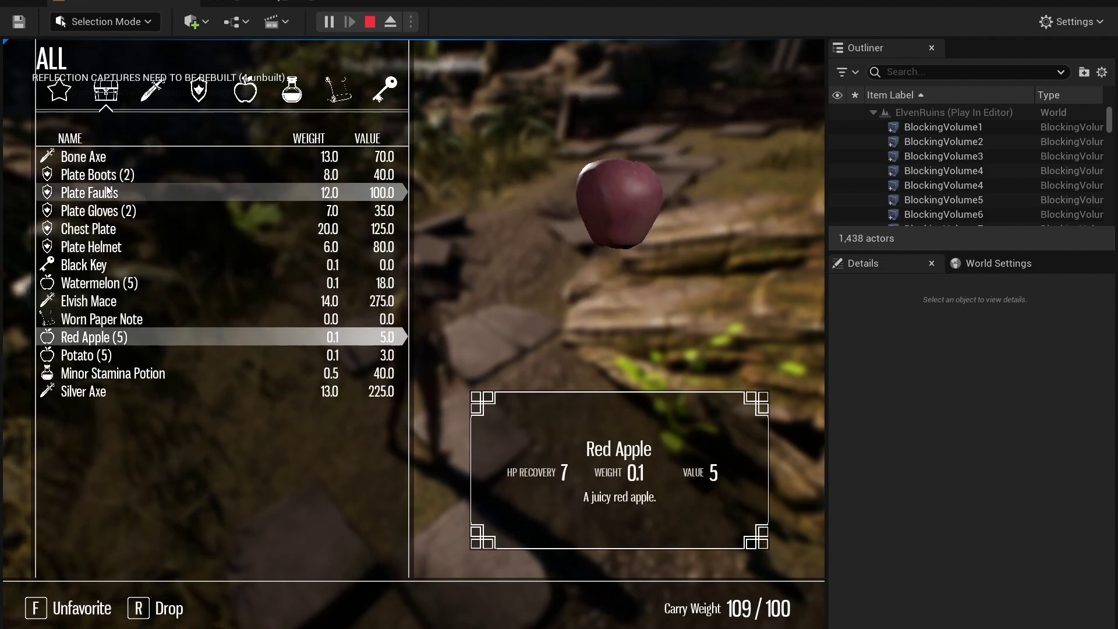
pyautogui.click(60, 92)
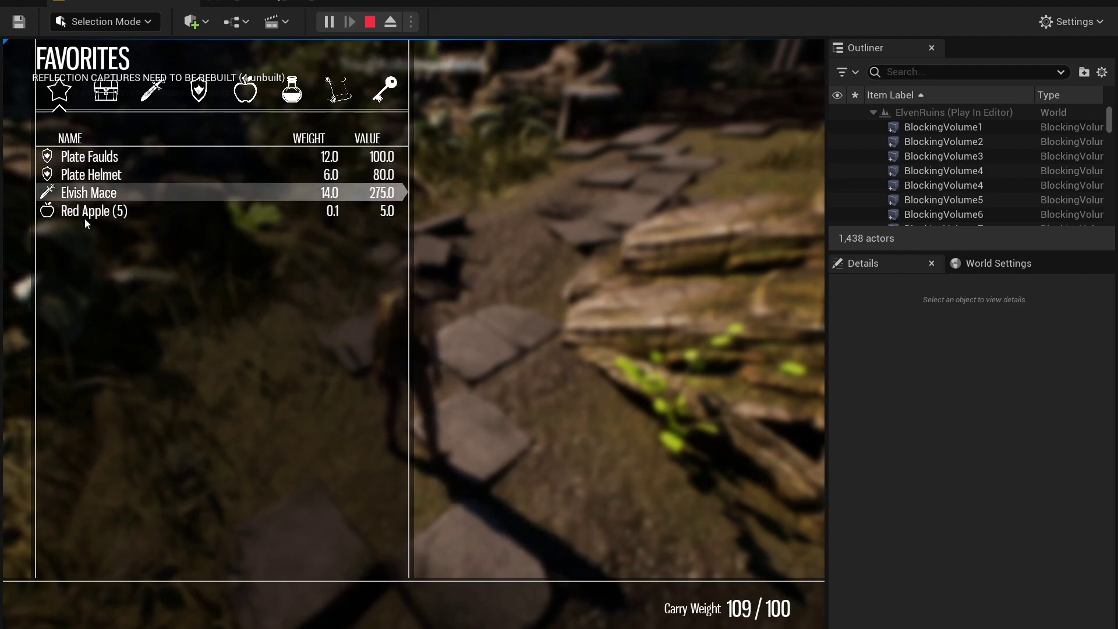
pyautogui.click(94, 198)
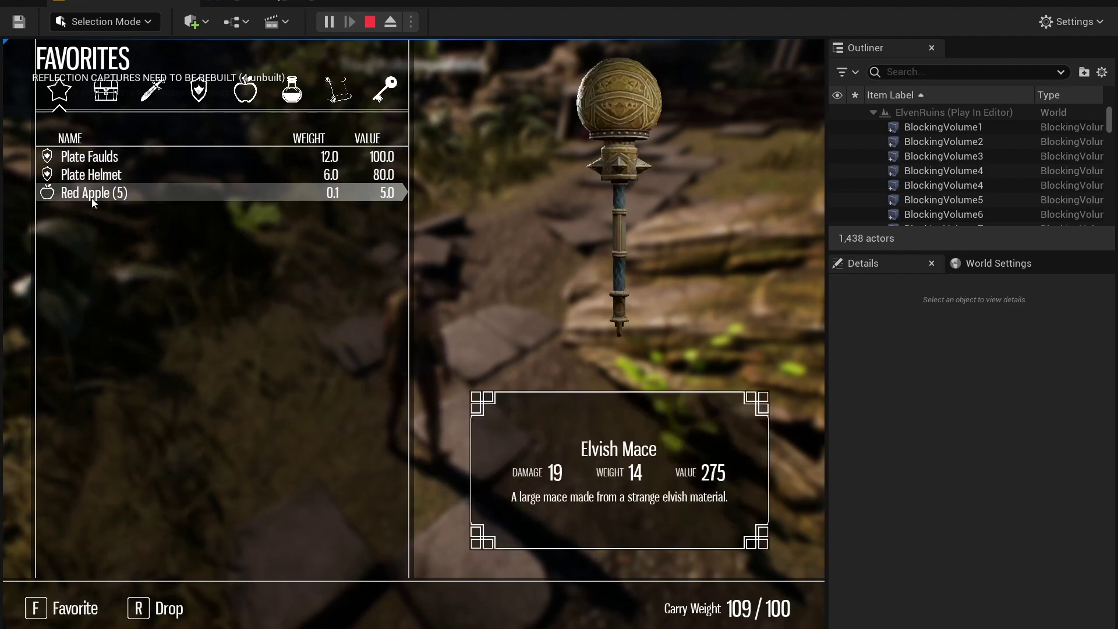
# Drop one pair of plate boots, the plate faulds and the chest plate from the Armor category
pyautogui.click(190, 93)
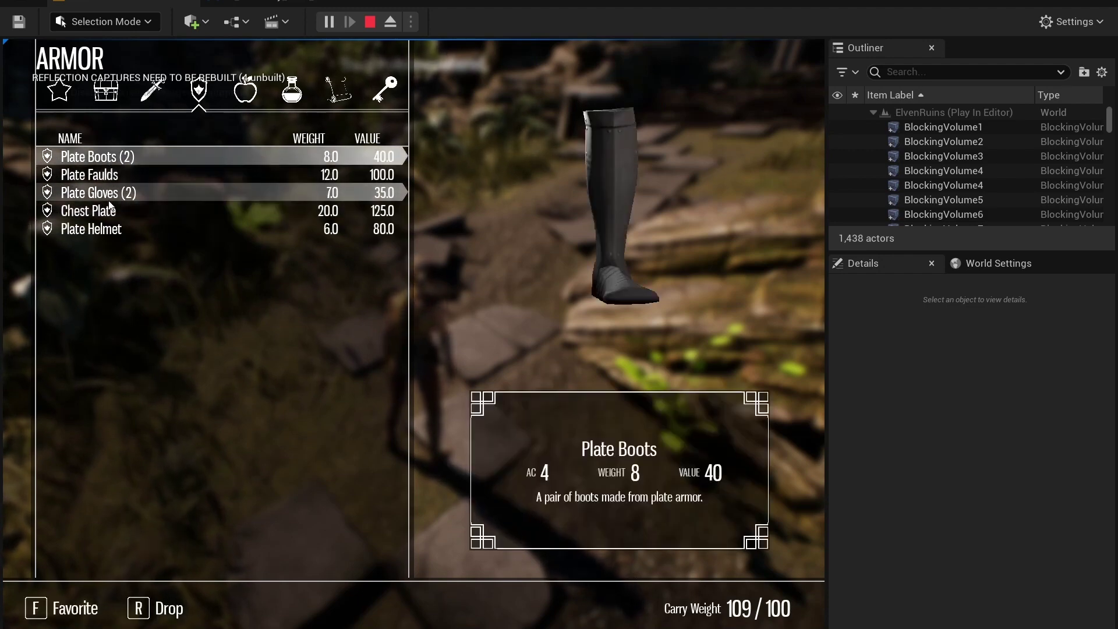
pyautogui.press('r')
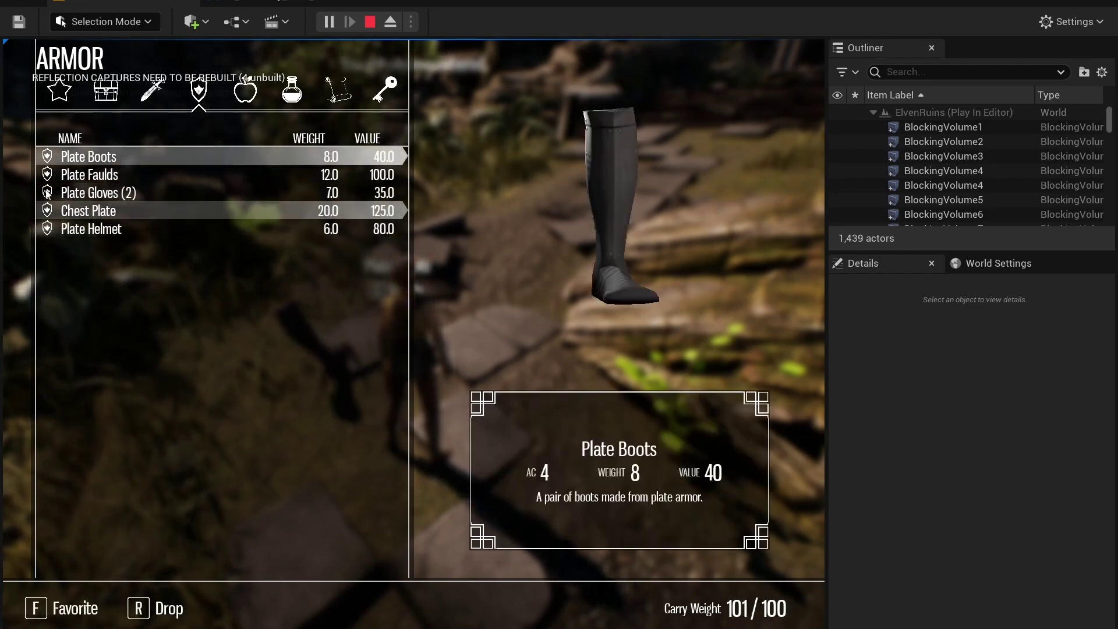
pyautogui.press('r')
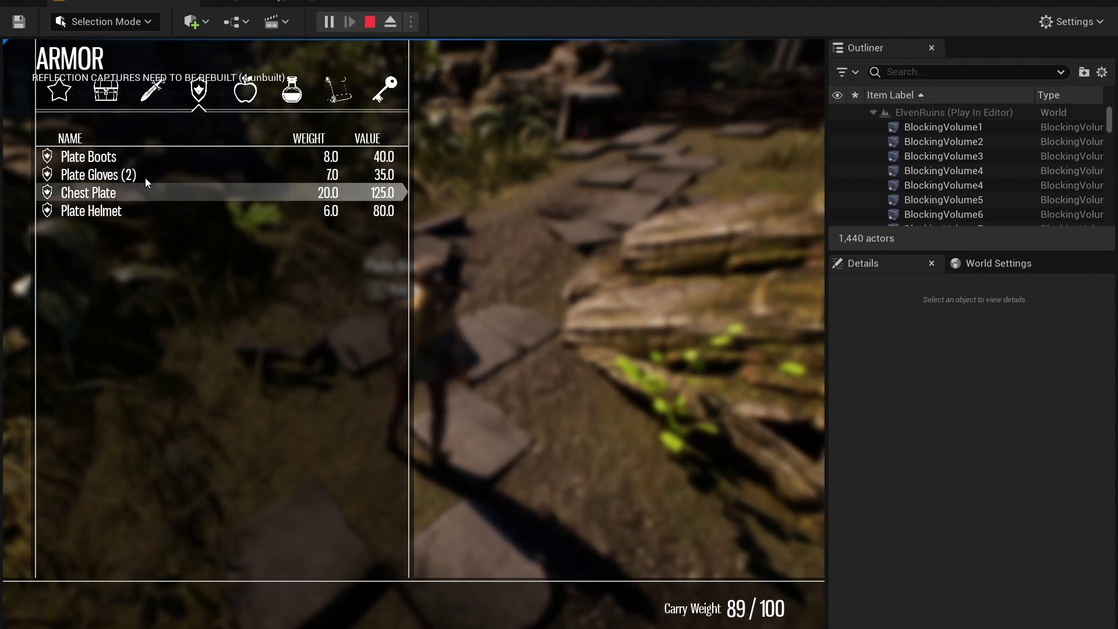
pyautogui.press('r')
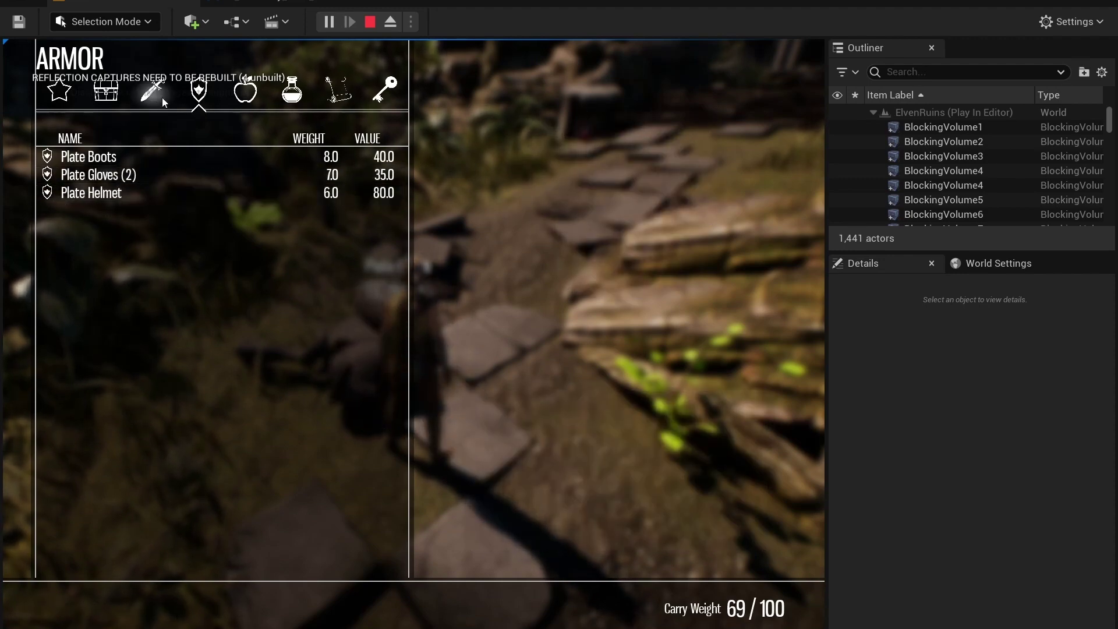
# Drop three potatoes and one red apple from the Food category of the inventory
pyautogui.click(242, 98)
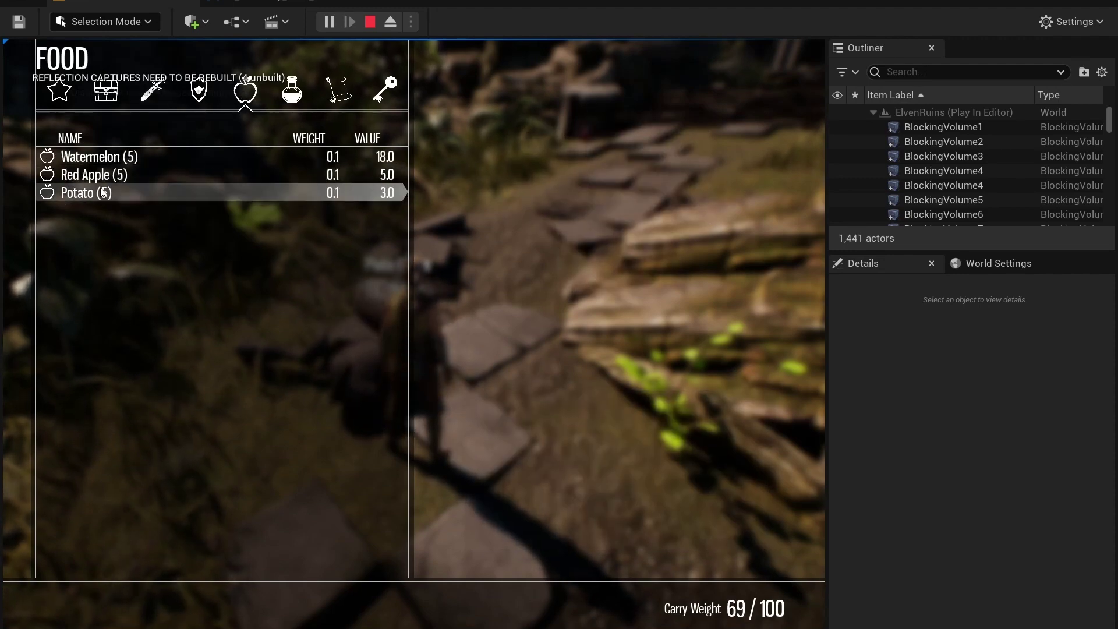
pyautogui.press('r')
pyautogui.click(152, 179)
pyautogui.press('r')
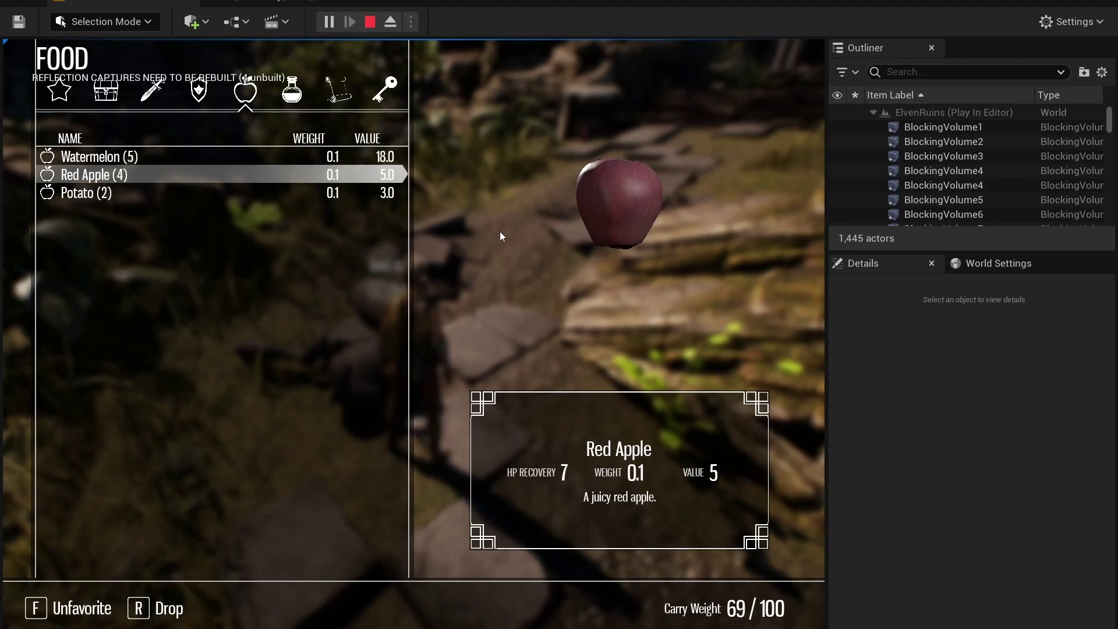
# Close the inventory and walk the character around the dropped items to check their pick-up prompts
pyautogui.press('i')
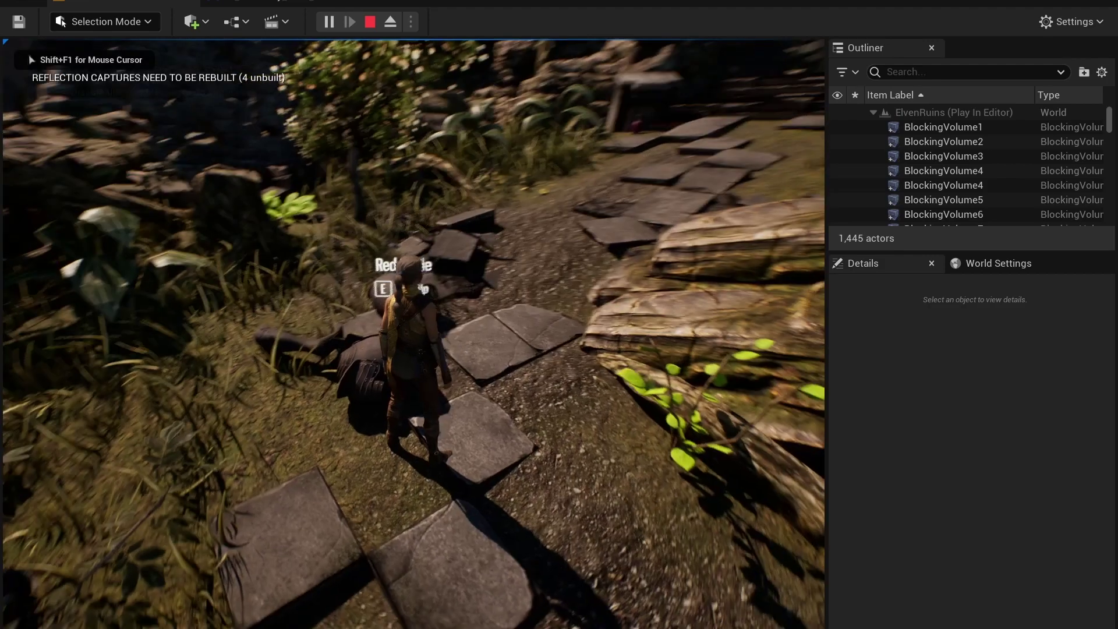
pyautogui.press('d')
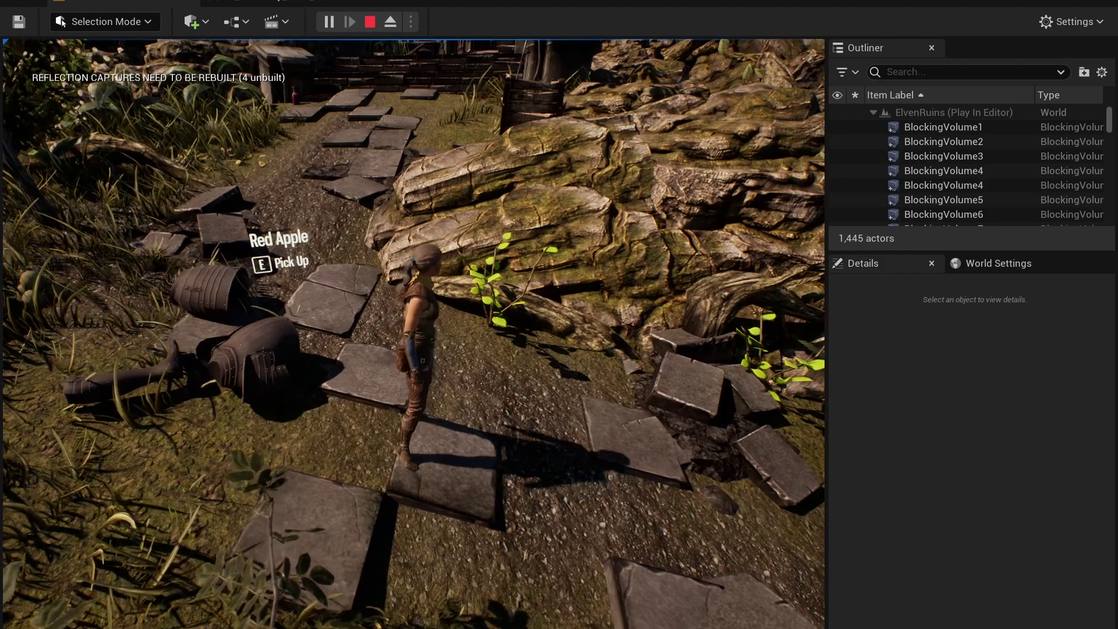
pyautogui.press('a')
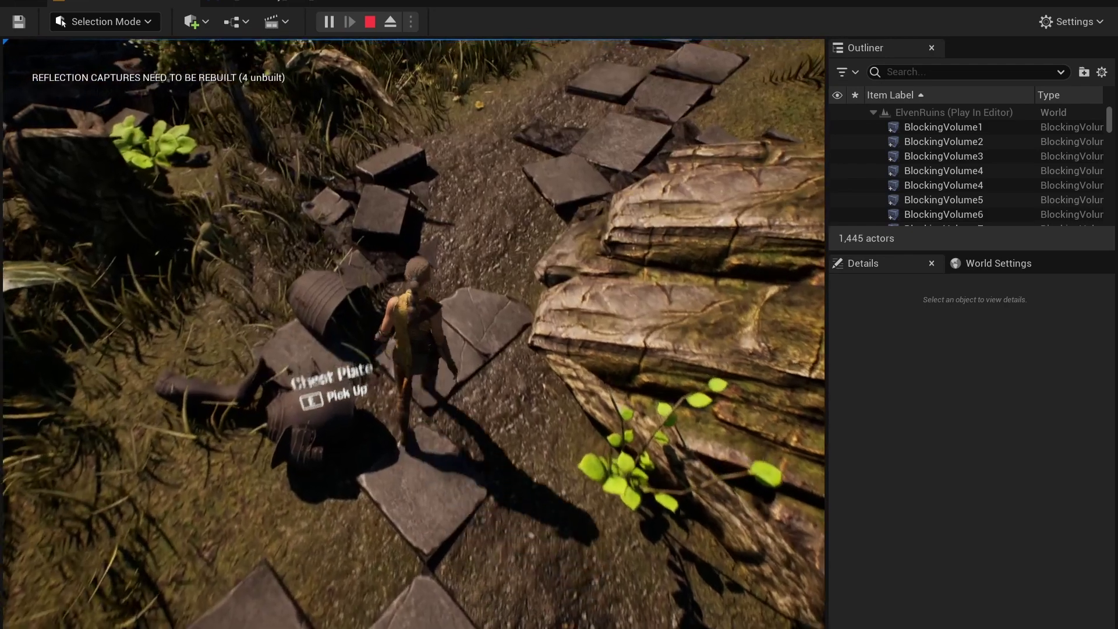
# Reopen the inventory, review the Food, Weapons and Armor categories, inspect the plate boots, and return to the game
pyautogui.press('i')
pyautogui.press('Down')
pyautogui.press('Up')
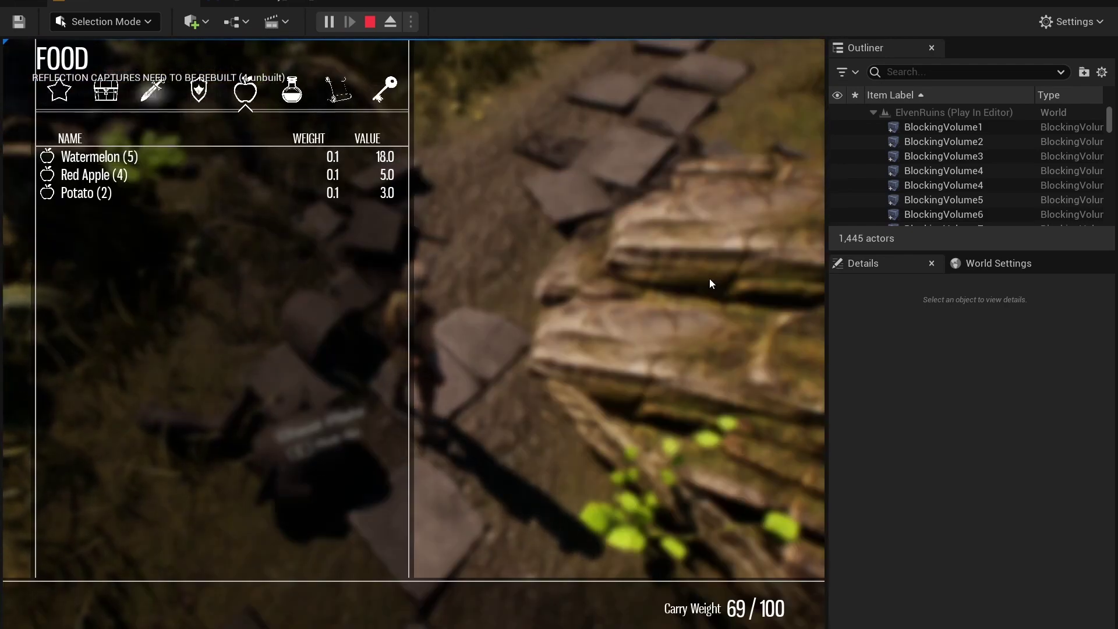
pyautogui.press('Return')
pyautogui.press('e')
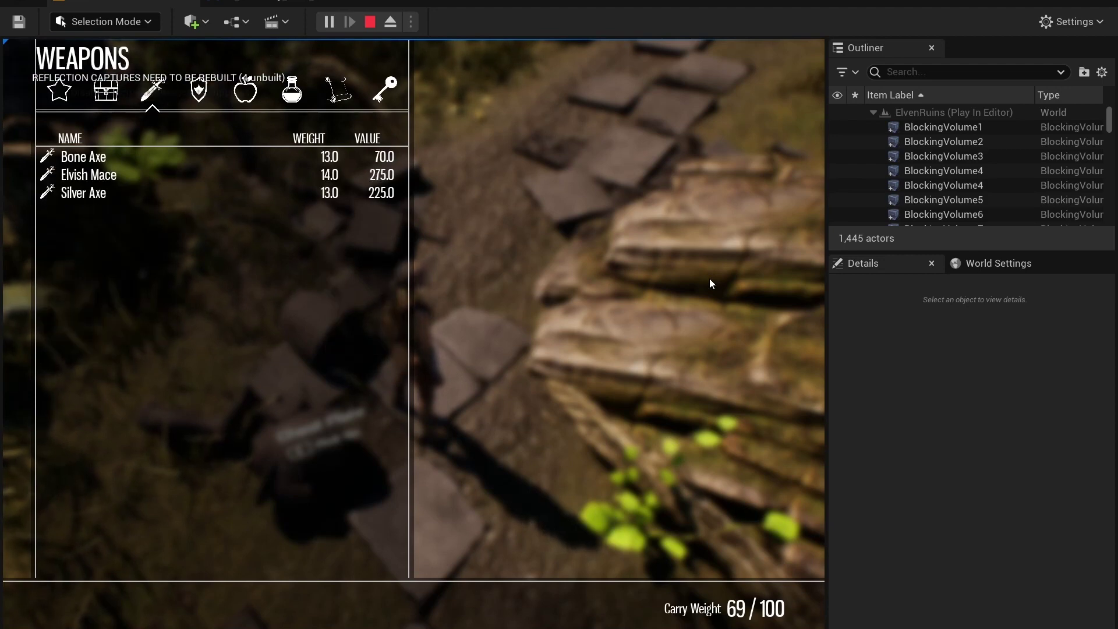
pyautogui.press('Down')
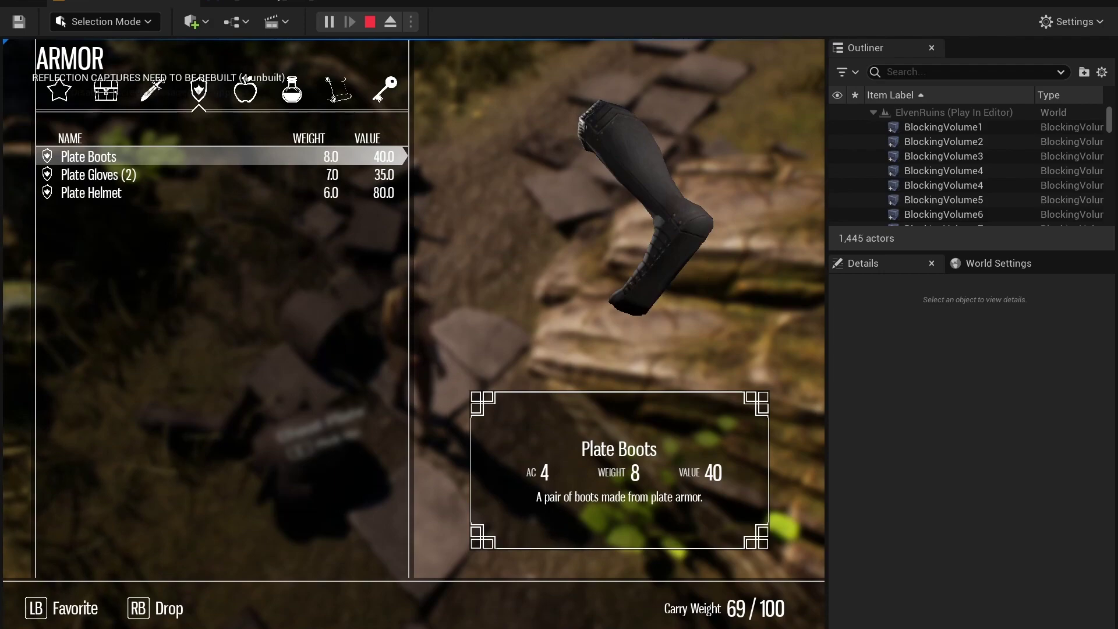
pyautogui.press('Tab')
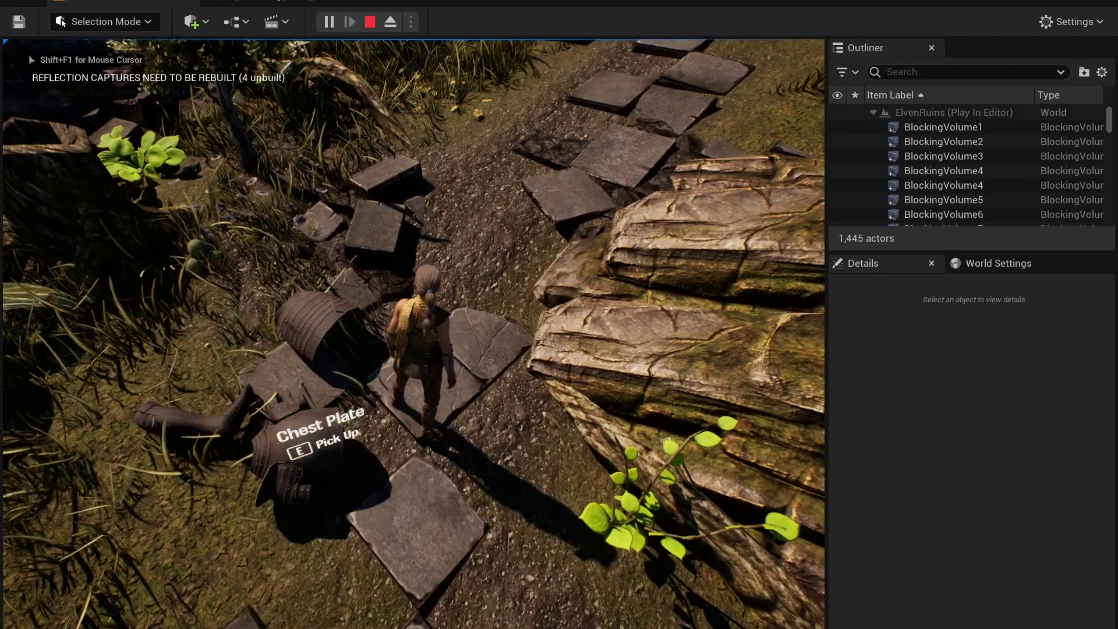
# Walk the character away from the dropped armor, along the stone path and up the stairs into the ruins' paved courtyard
pyautogui.press('w')
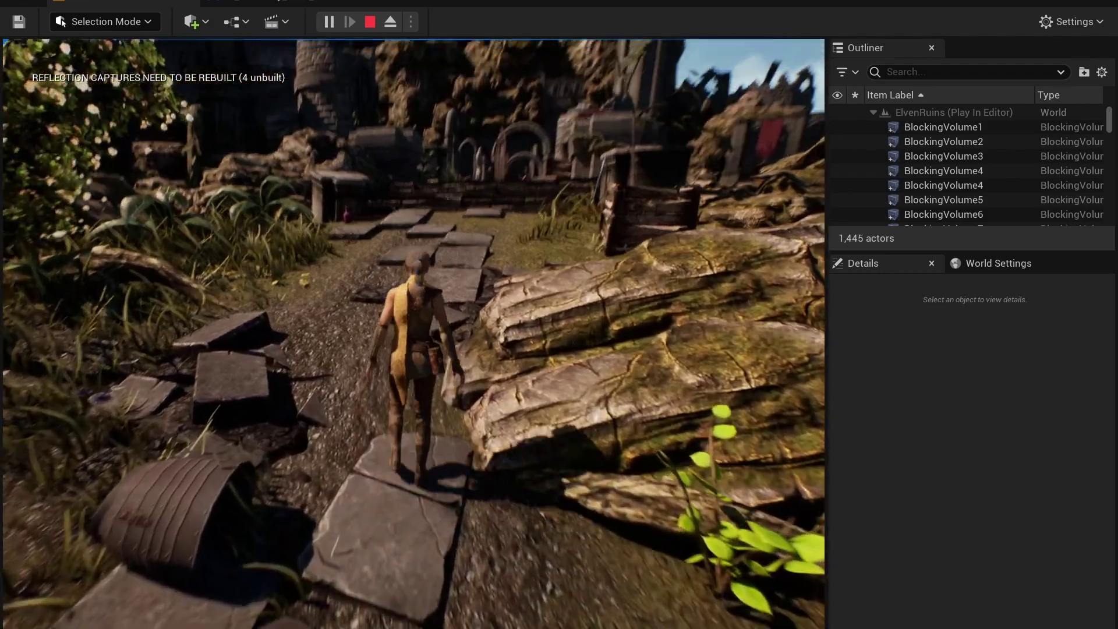
pyautogui.press('w')
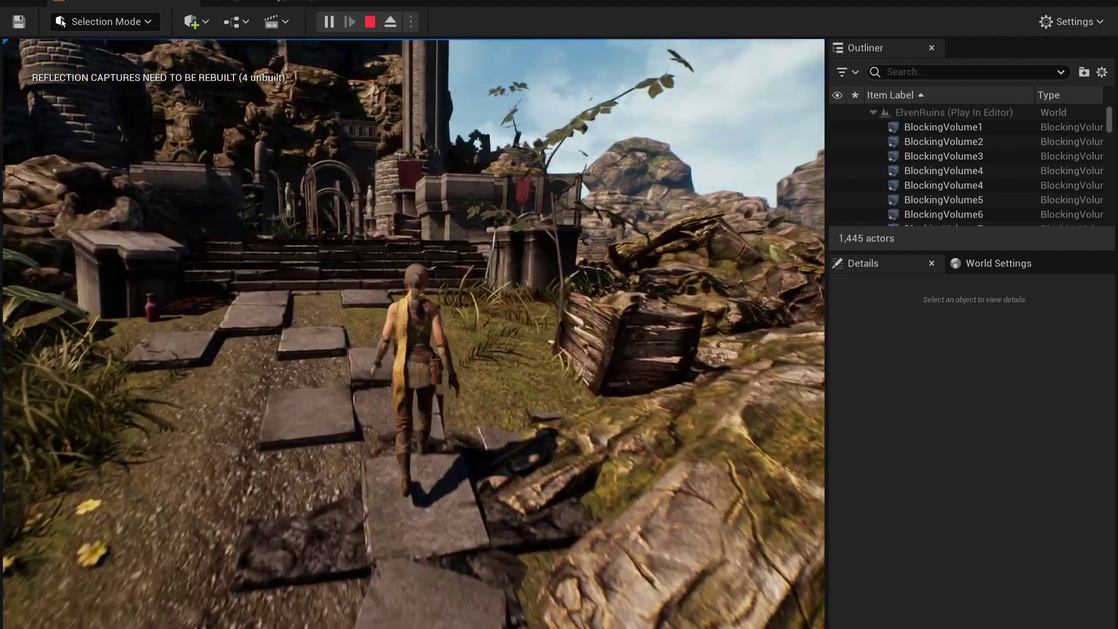
pyautogui.press('w')
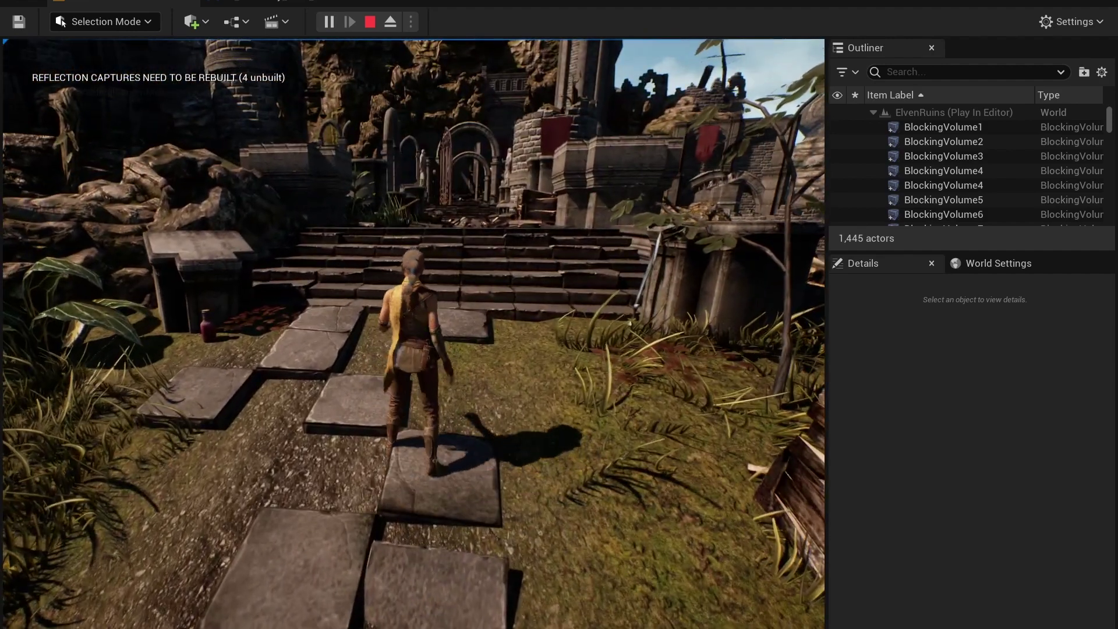
pyautogui.press('w')
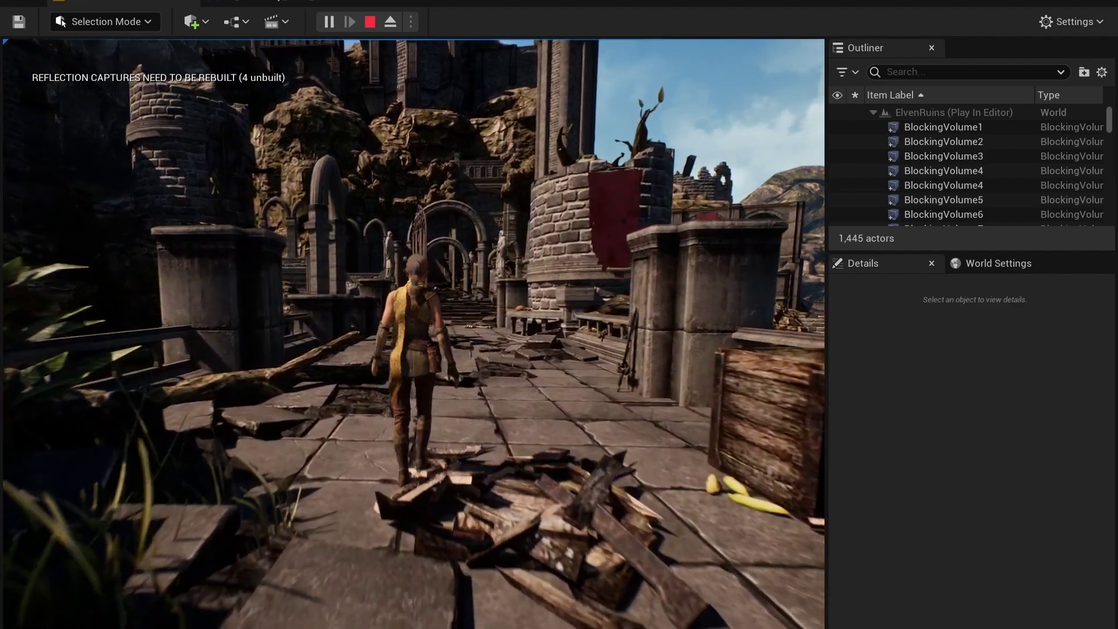
pyautogui.press('w')
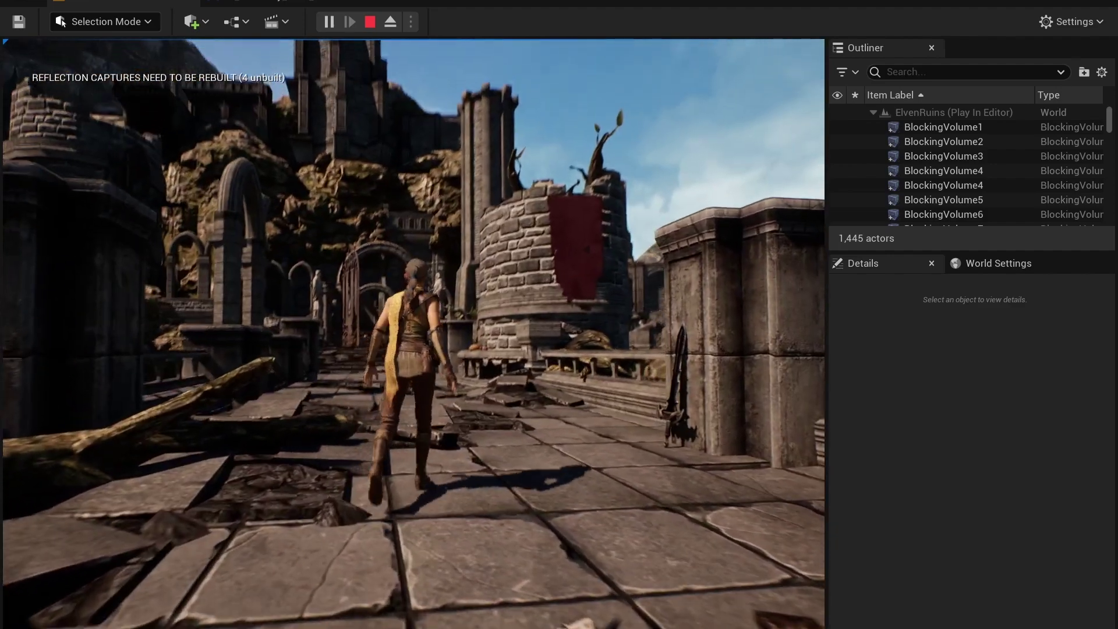